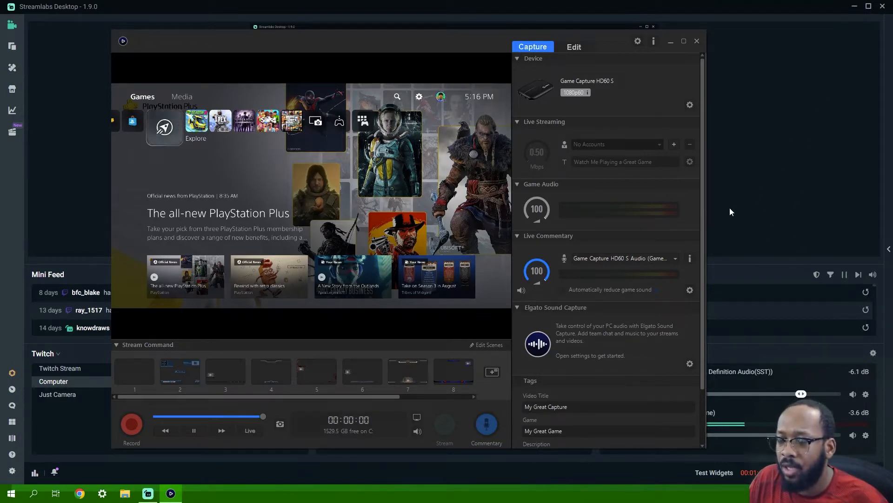
Step: Open the Game Capture HD60 S device settings and review the input device and audio input options
left_click(691, 106)
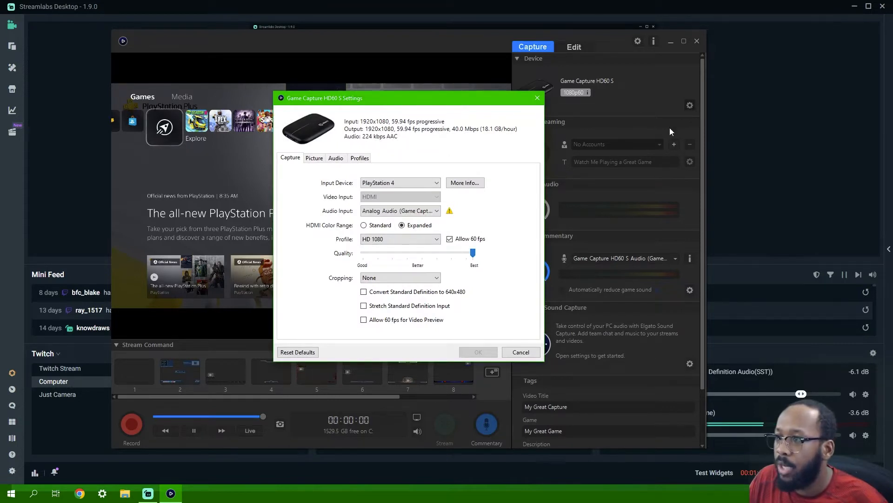
left_click(398, 183)
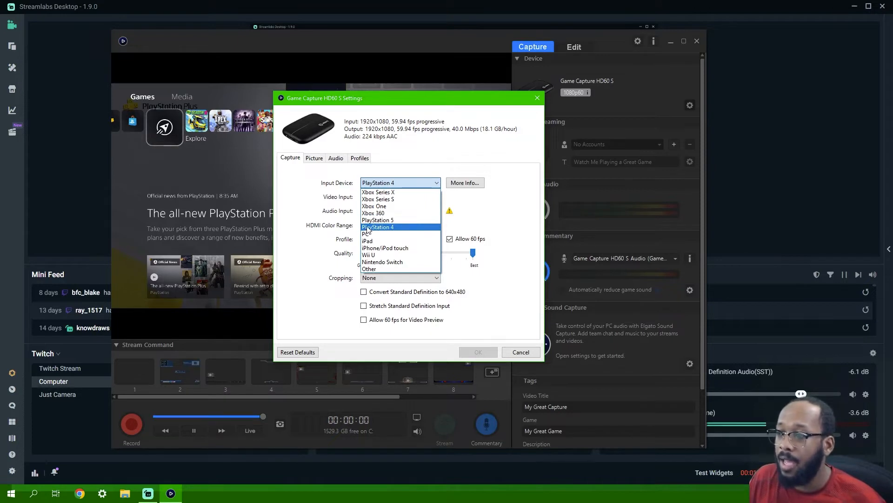
left_click(305, 288)
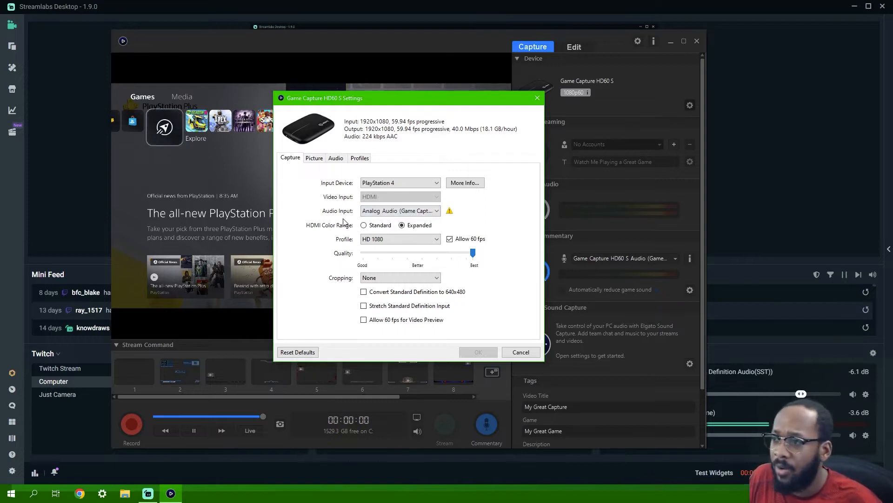
left_click(409, 213)
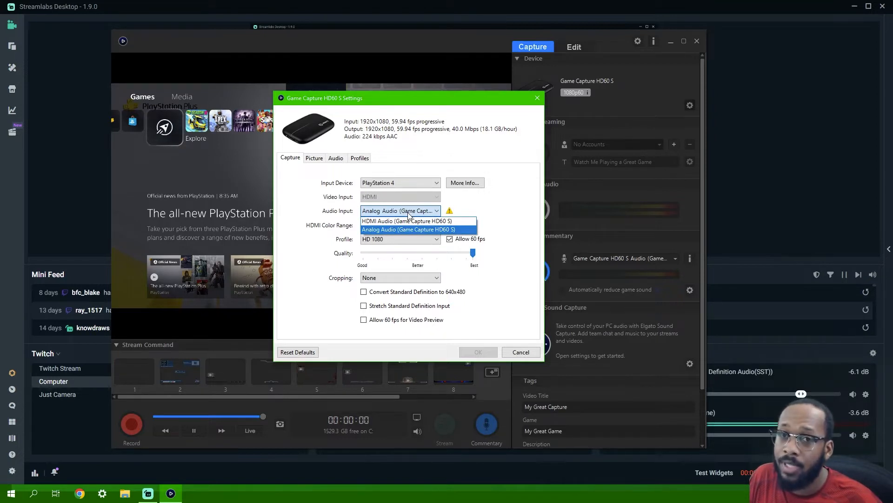
left_click(328, 225)
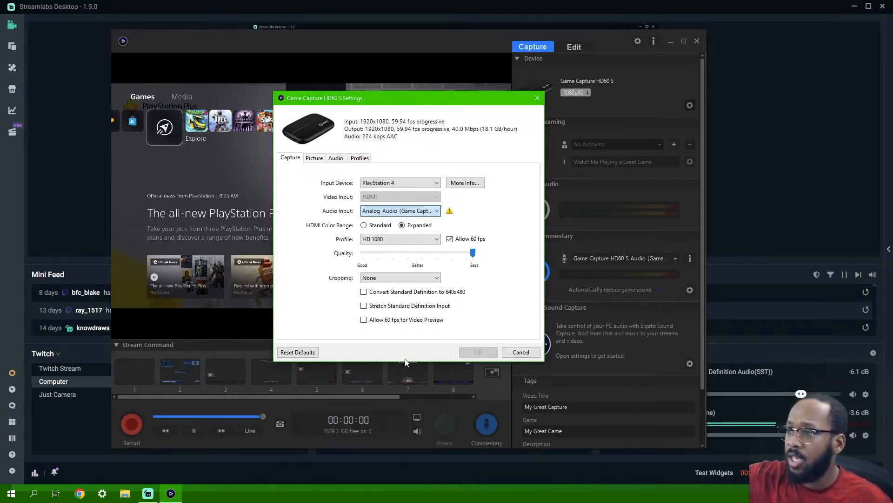
Step: Review the capture card's picture, audio and profile settings, cancel without changes and close the capture software
left_click(322, 159)
left_click(336, 158)
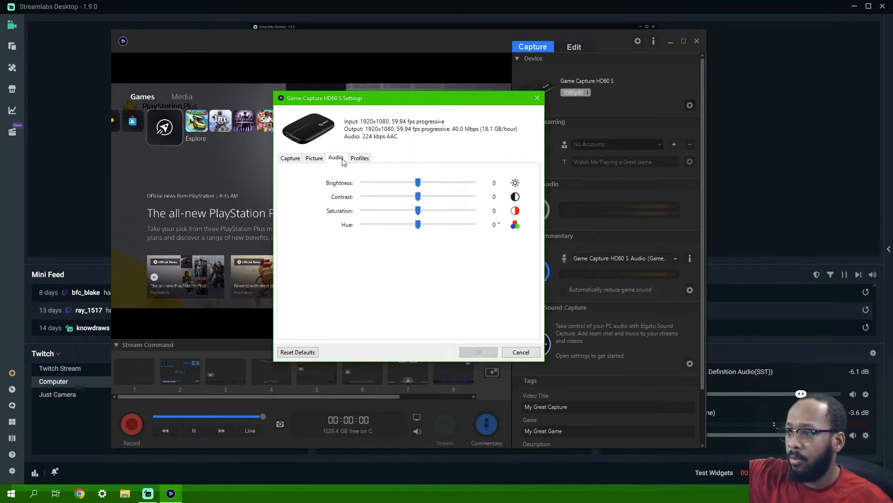
left_click(366, 159)
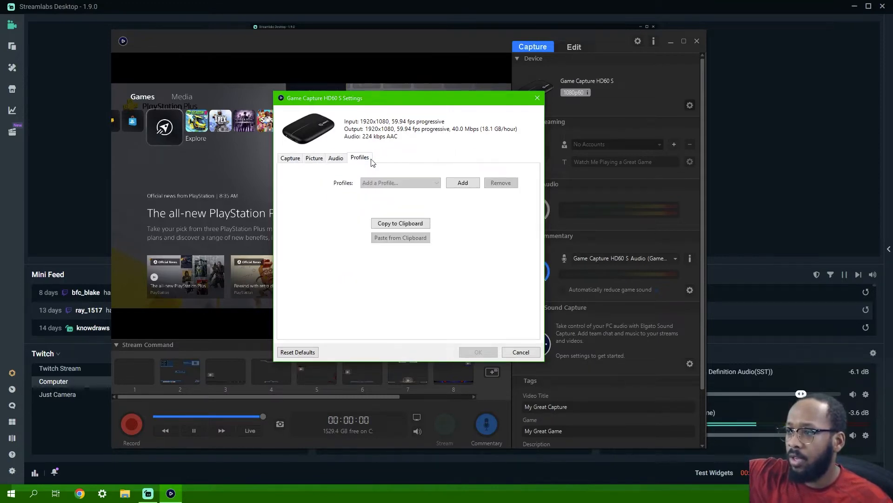
left_click(293, 158)
left_click(521, 352)
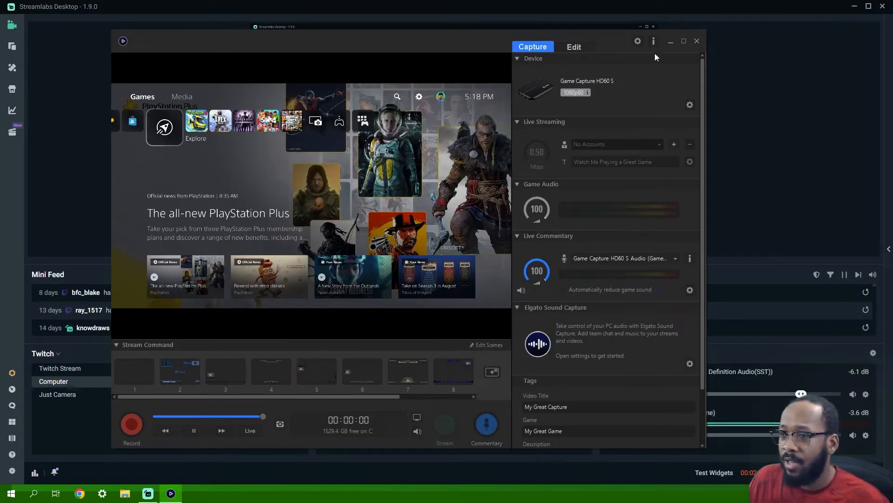
left_click(697, 42)
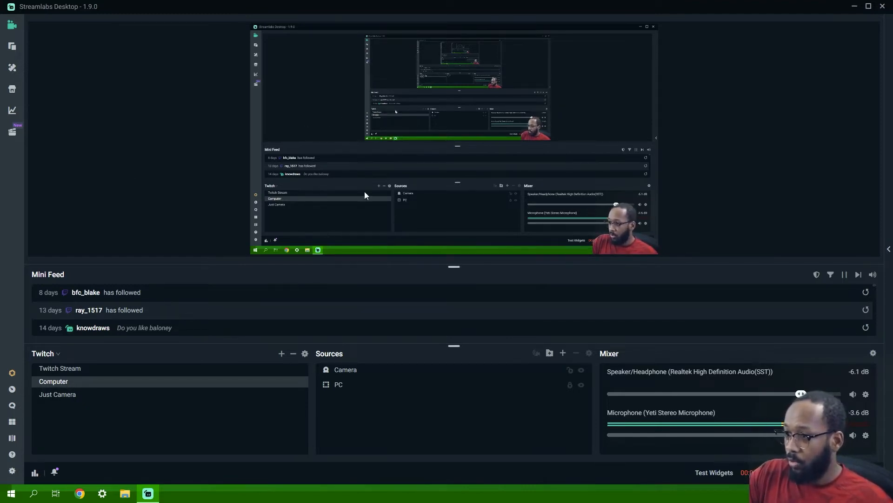
Step: Switch to the Twitch Stream scene and open the PlayStation console's Settings from its home screen
left_click(62, 370)
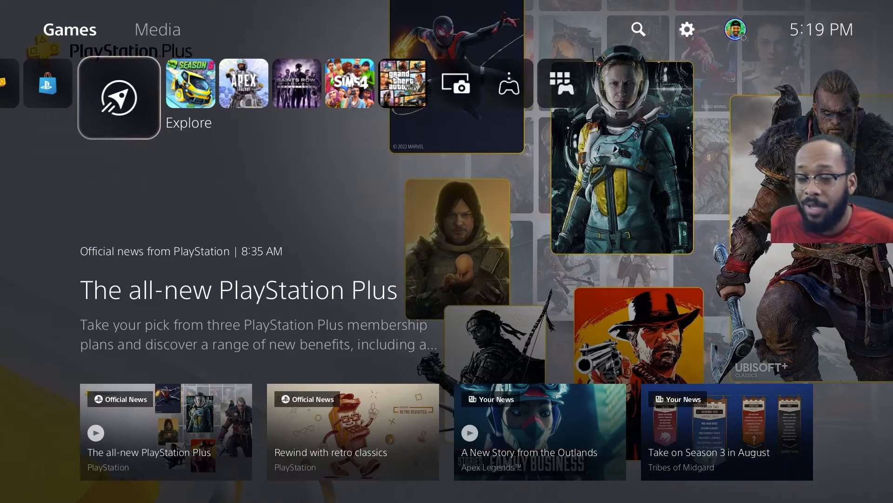
key("Up")
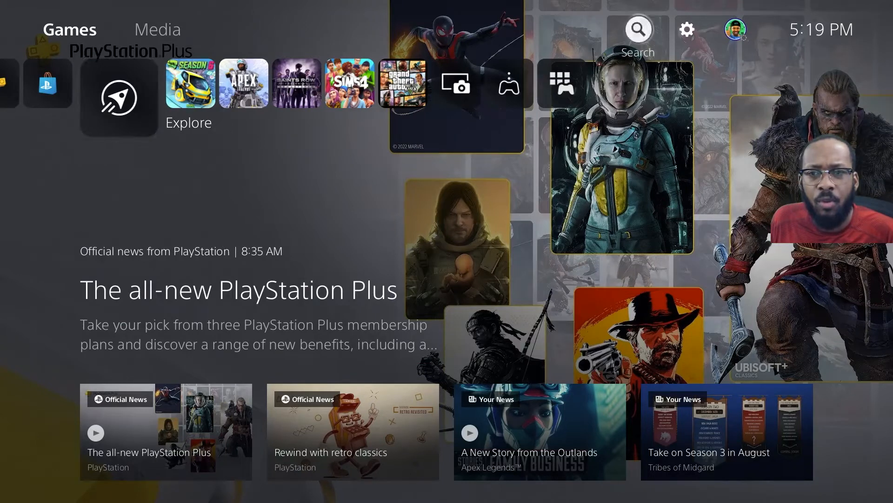
key("Right")
key("Return")
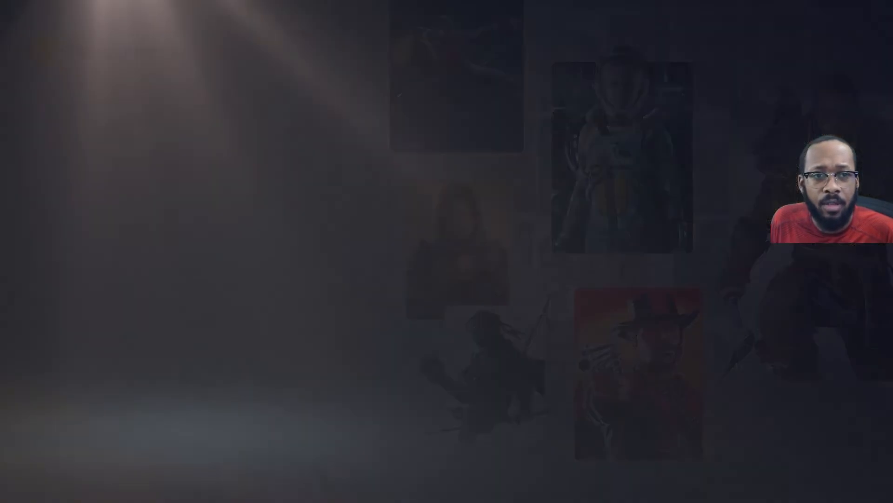
Step: Open the console's System HDMI settings and go to the Enable HDCP option
key("Down")
key("Down")
key("Down")
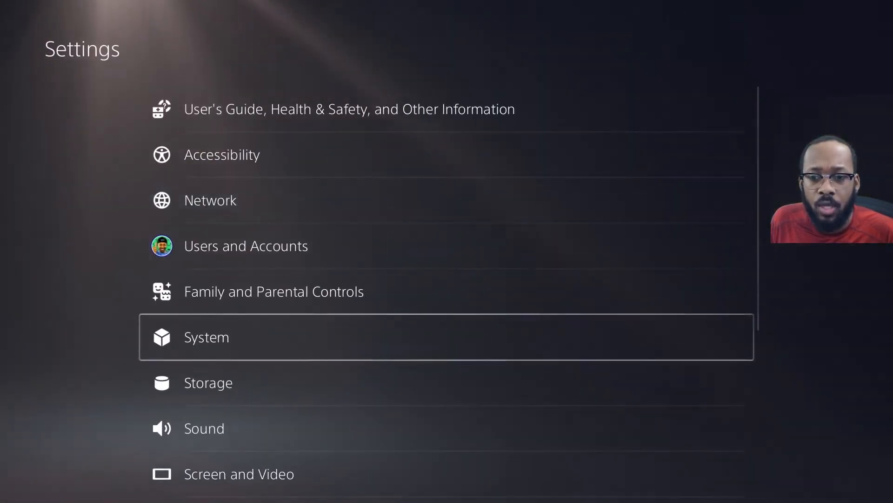
key("Return")
key("Down")
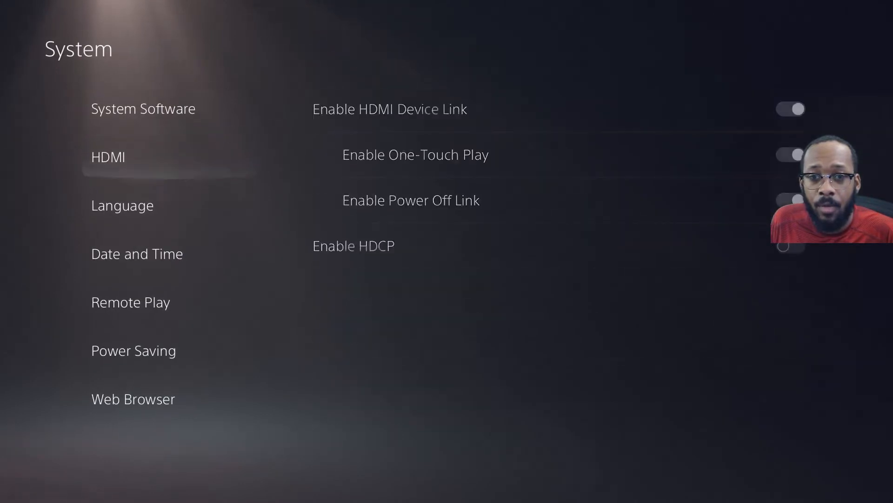
key("Right")
key("Down")
key("Down")
key("Down")
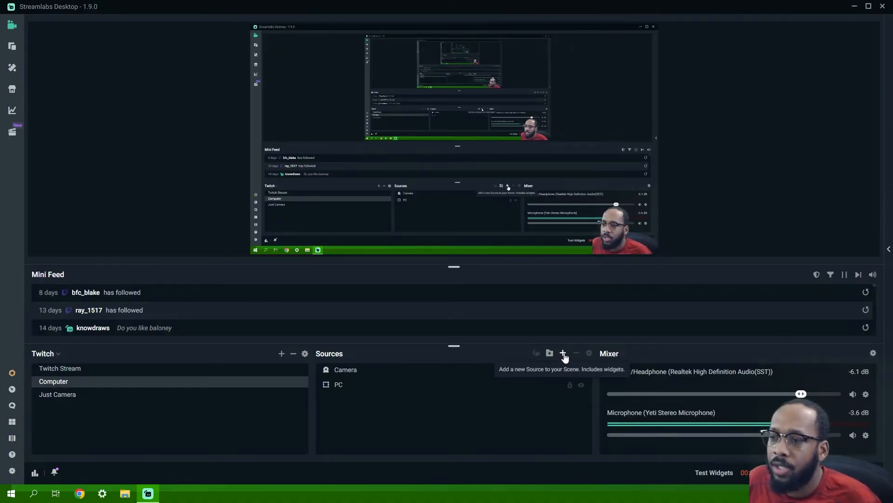
Step: Start adding a Video Capture Device source to the Computer scene
left_click(563, 353)
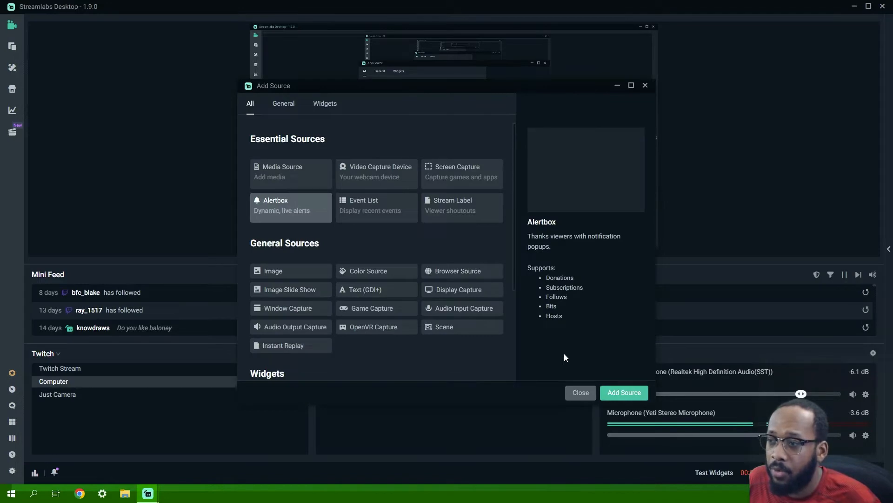
left_click(582, 394)
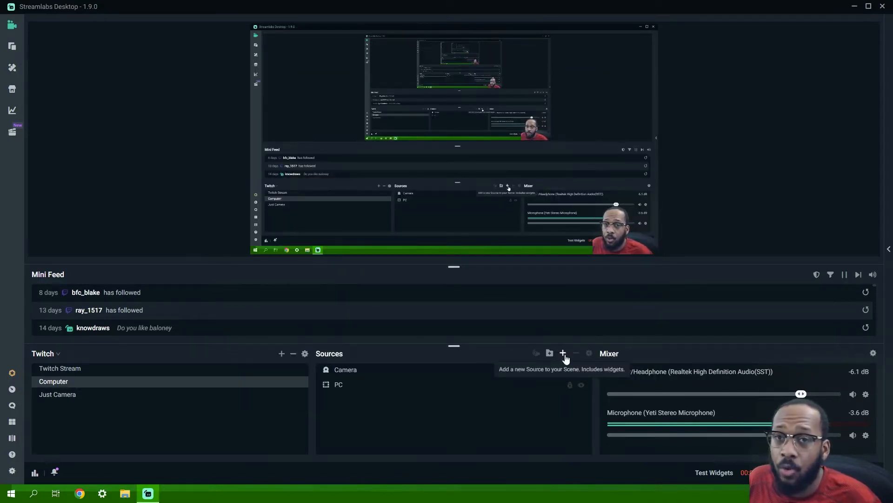
left_click(563, 354)
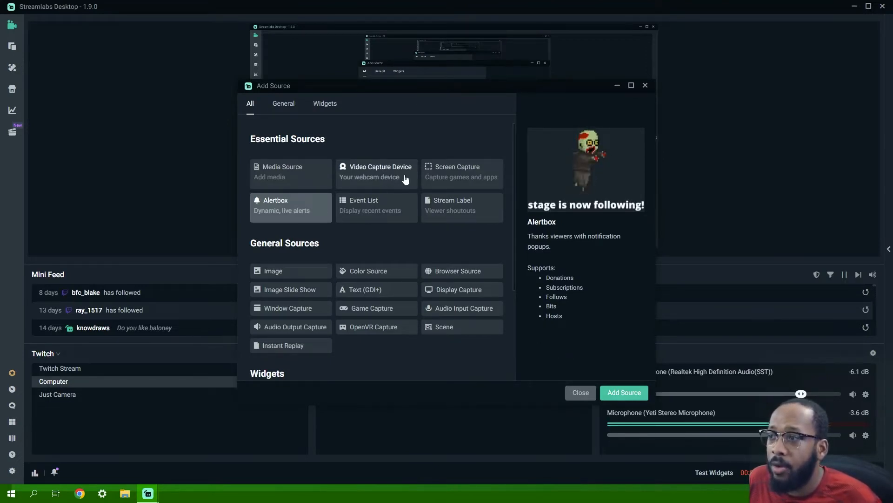
left_click(378, 179)
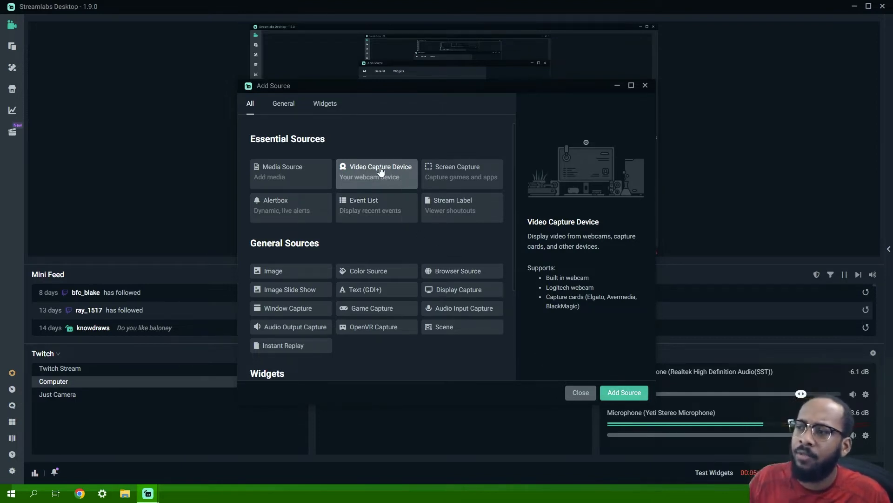
left_click(619, 391)
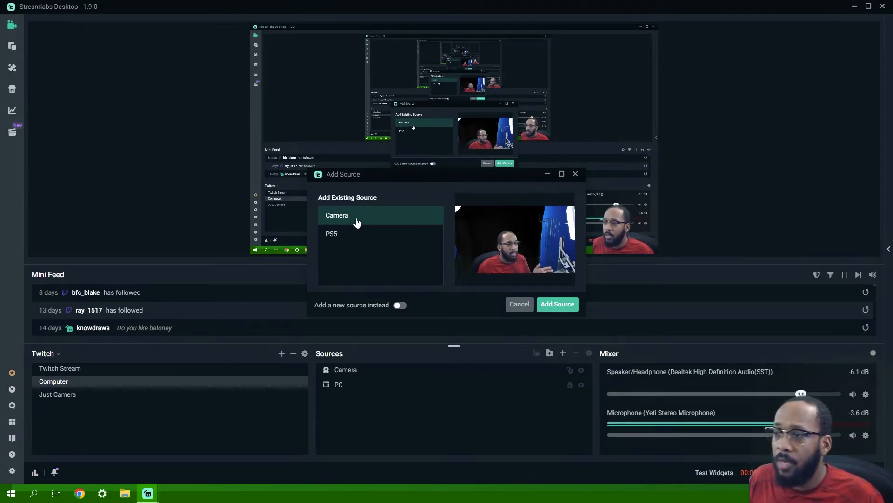
Step: Create it as a new source named "PS5 Video" instead of reusing an existing one, and shrink its picture on the canvas
left_click(356, 237)
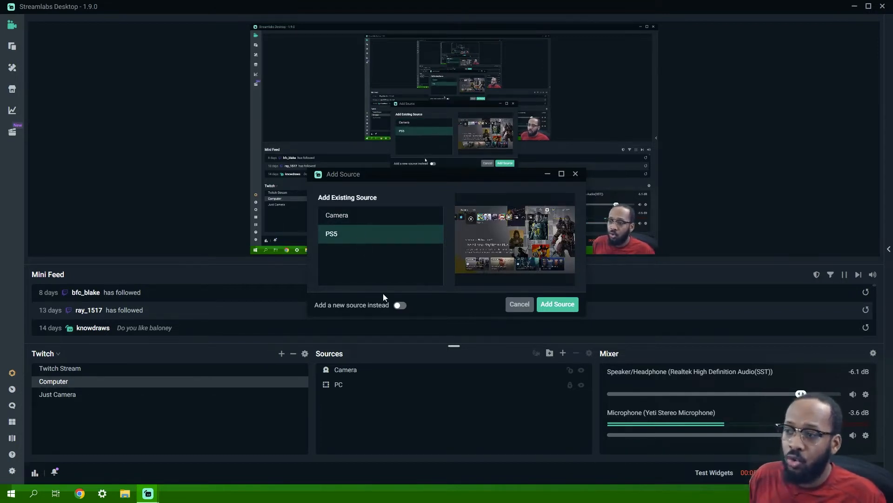
left_click(399, 306)
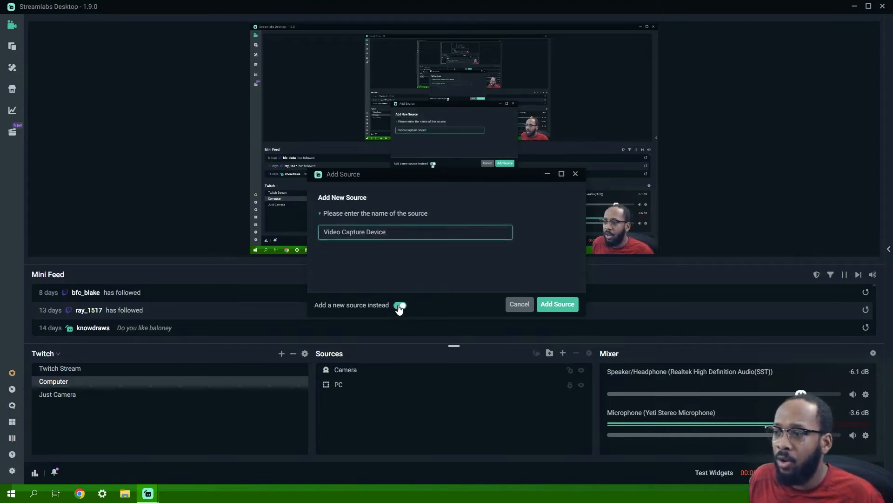
left_click_drag(396, 232, 324, 231)
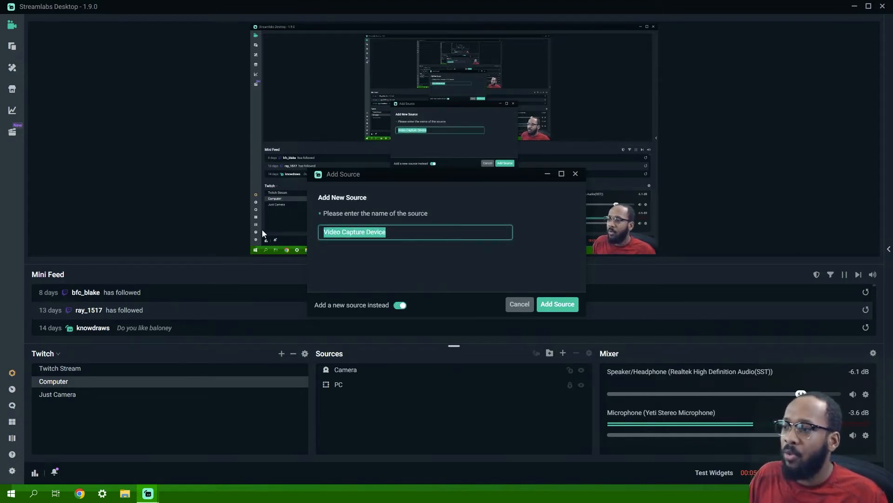
type("PS")
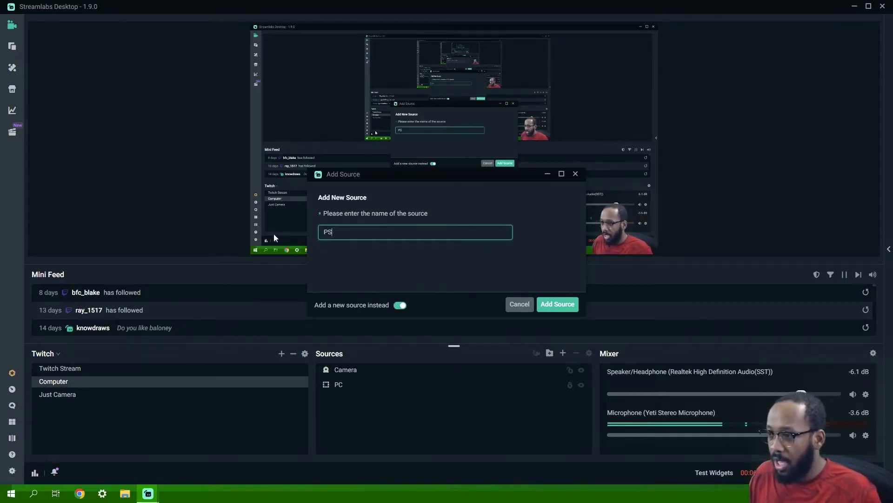
type("5")
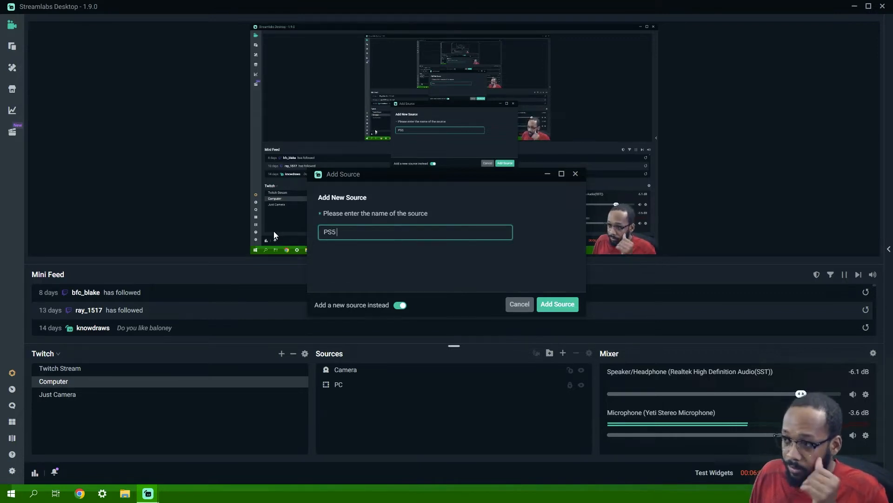
type(" Video")
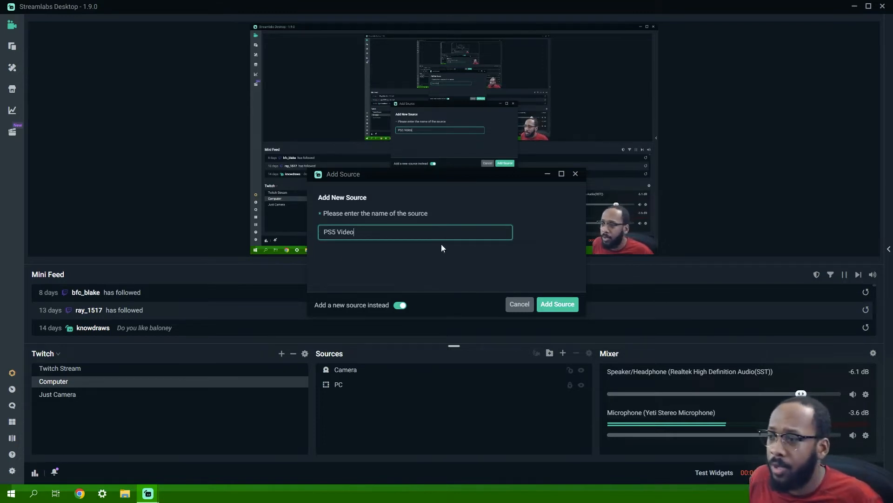
left_click(565, 305)
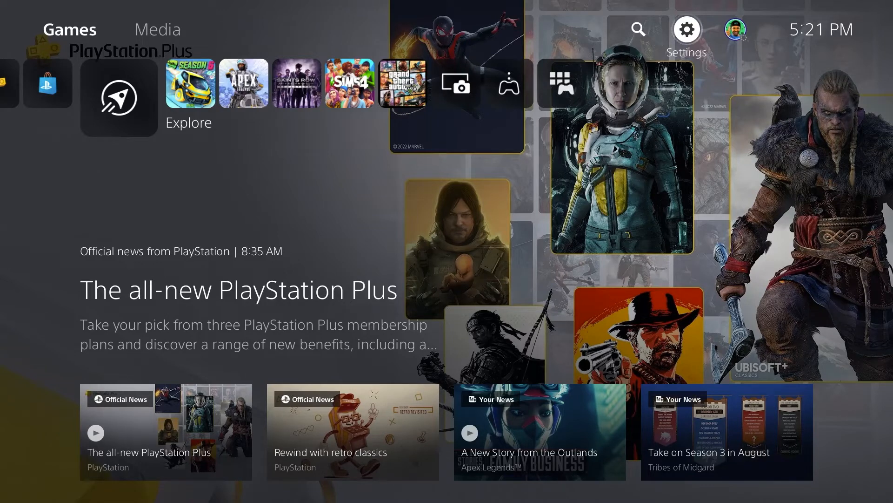
left_click_drag(658, 254, 488, 158)
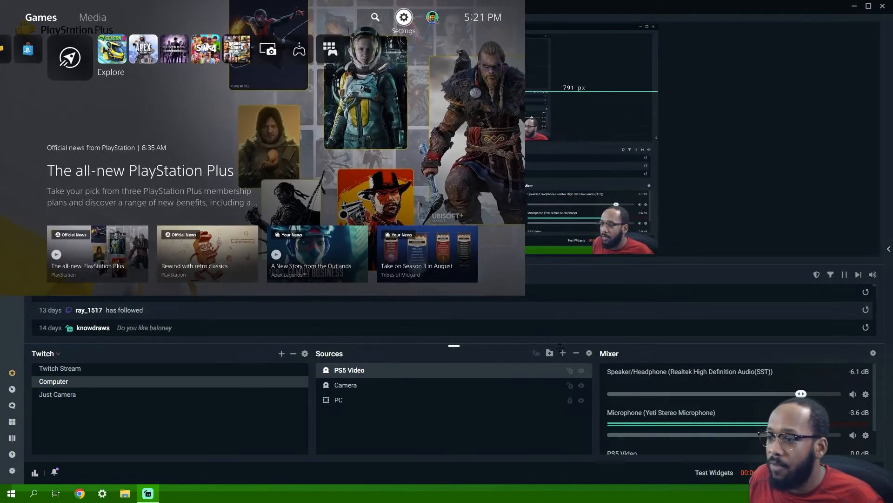
Step: Open the PS5 Video source's properties, choose Game Capture HD60 S as the device and review the remaining video and audio settings
right_click(451, 375)
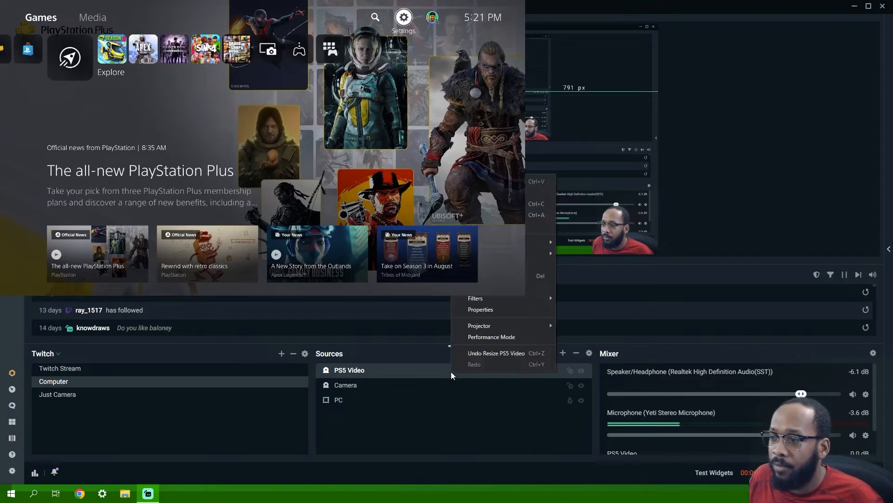
left_click(499, 309)
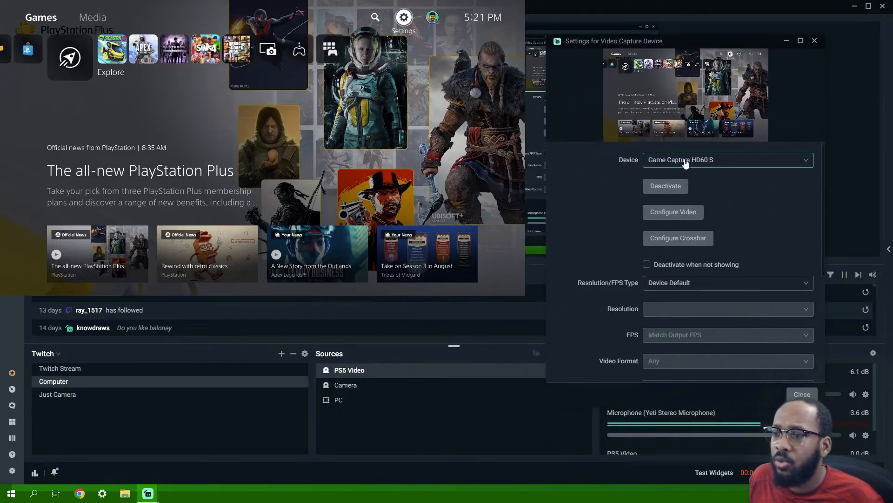
left_click(687, 162)
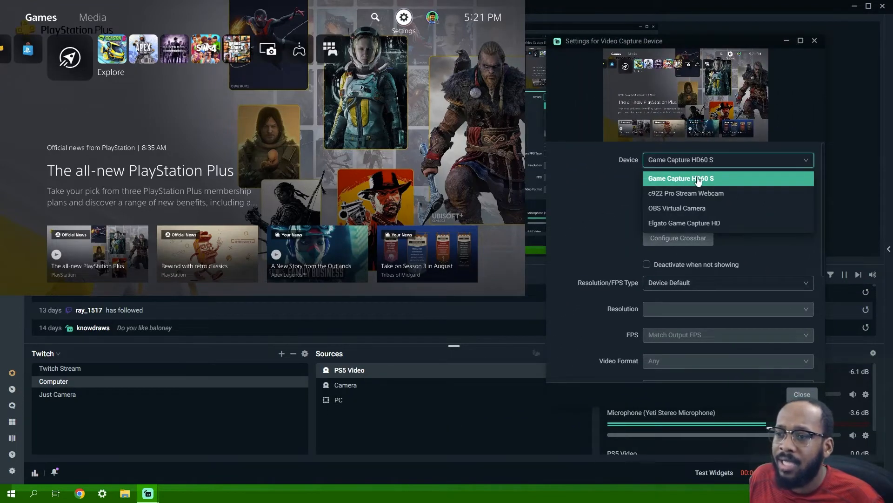
left_click(698, 179)
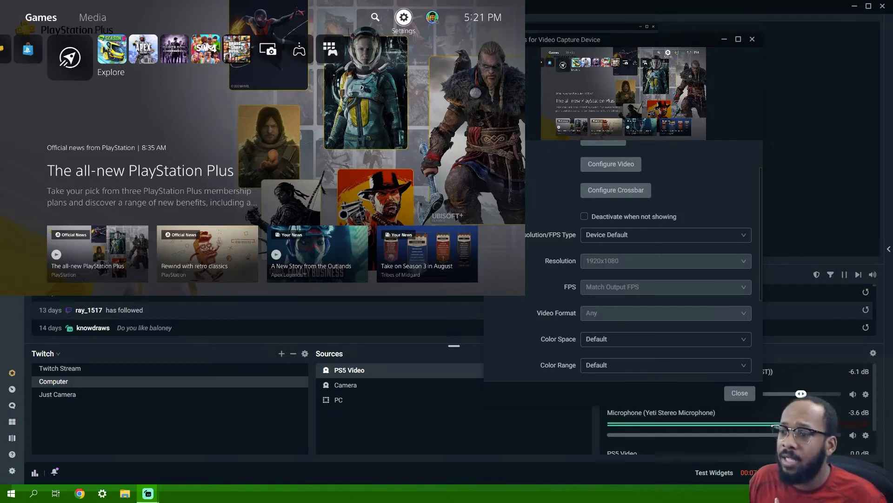
scroll(648, 313, "down", 5)
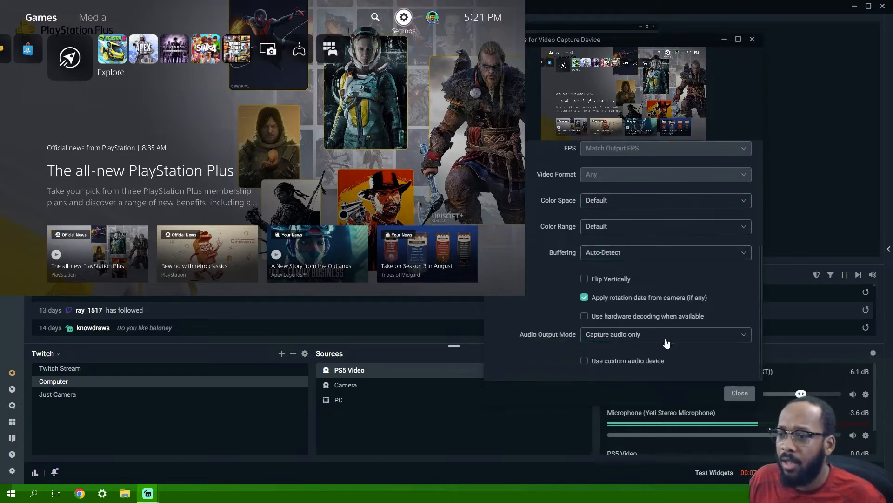
scroll(642, 339, "down", 1)
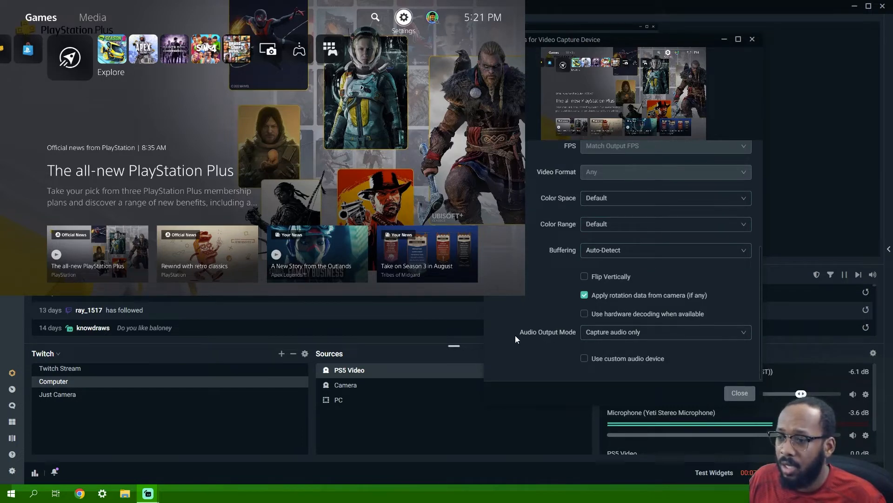
scroll(516, 335, "up", 7)
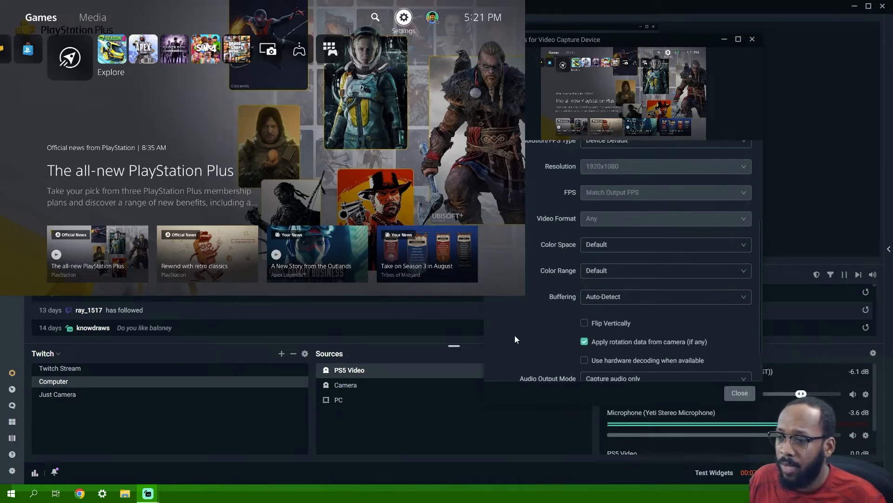
Step: Close the capture device properties and switch to the Twitch Stream scene to view the console full screen
left_click(743, 395)
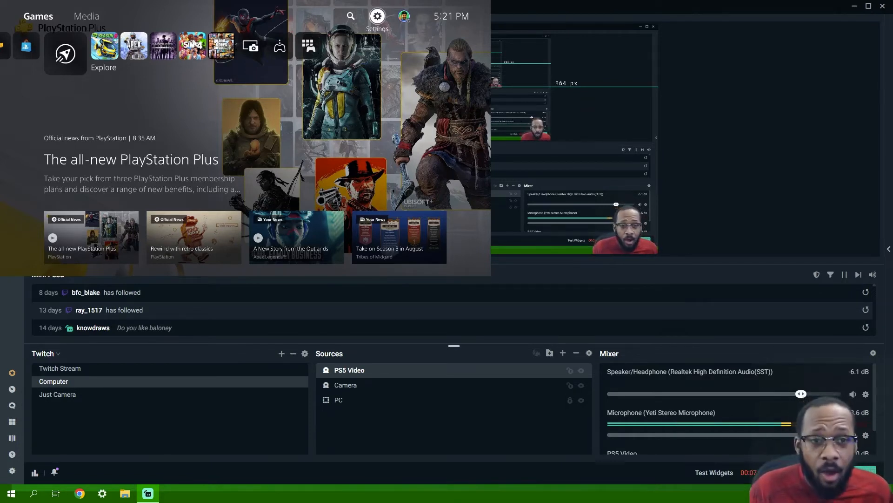
left_click(122, 369)
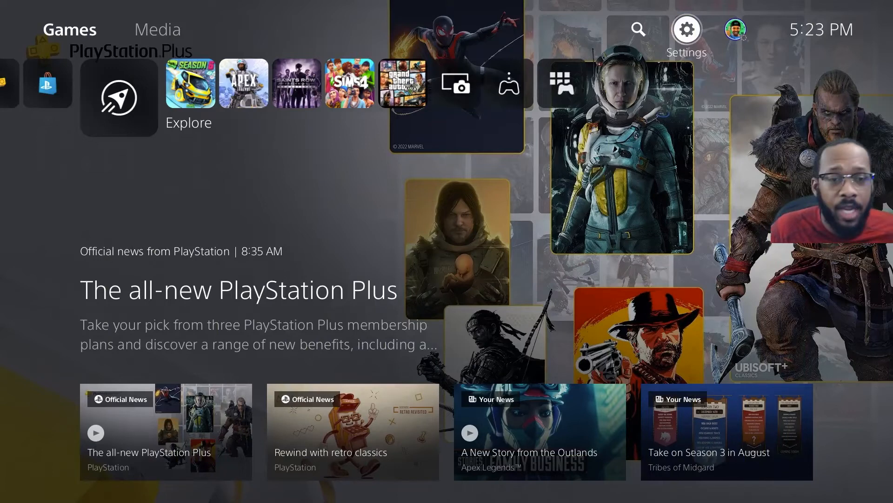
Step: Check the Enable HDCP option in the console's System HDMI settings, and return to the main Settings list
key("Return")
key("Down")
key("Down")
key("Down")
key("Down")
key("Down")
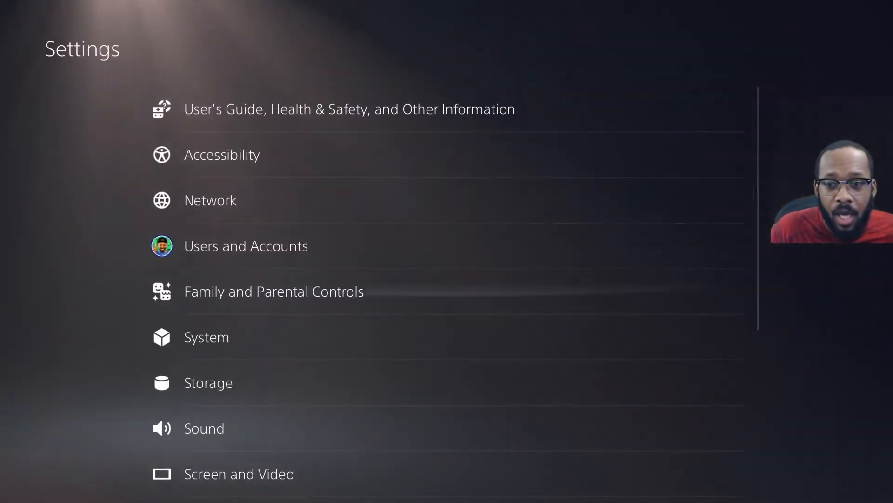
key("Down")
key("Down")
key("Return")
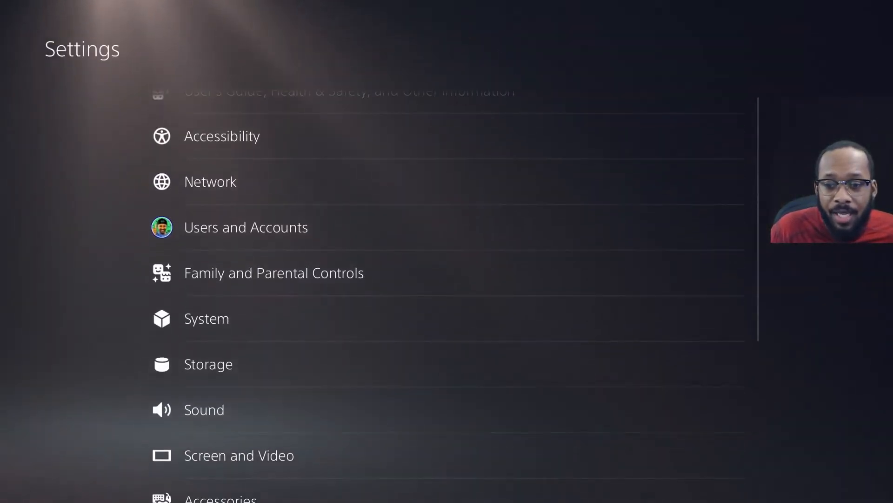
key("Right")
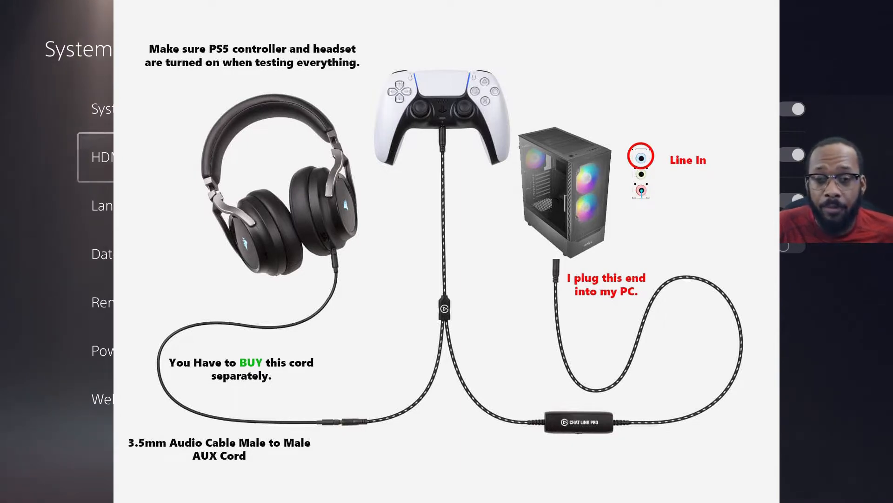
key("Right")
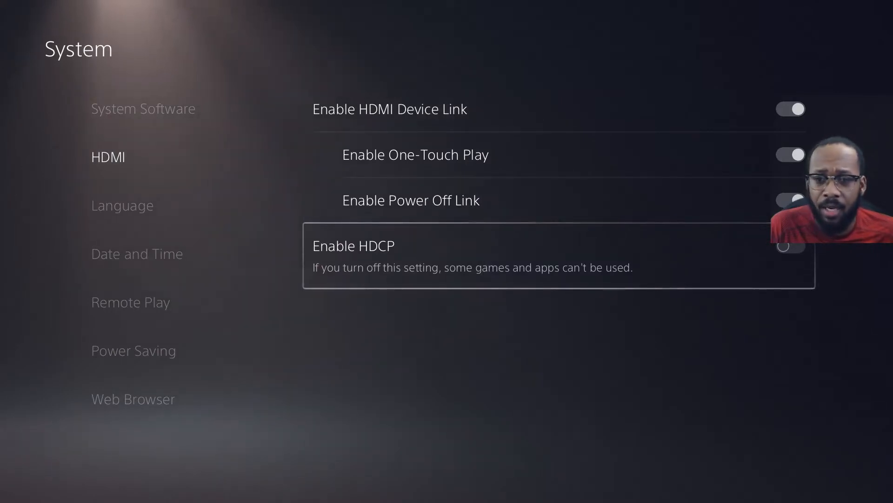
key("Left")
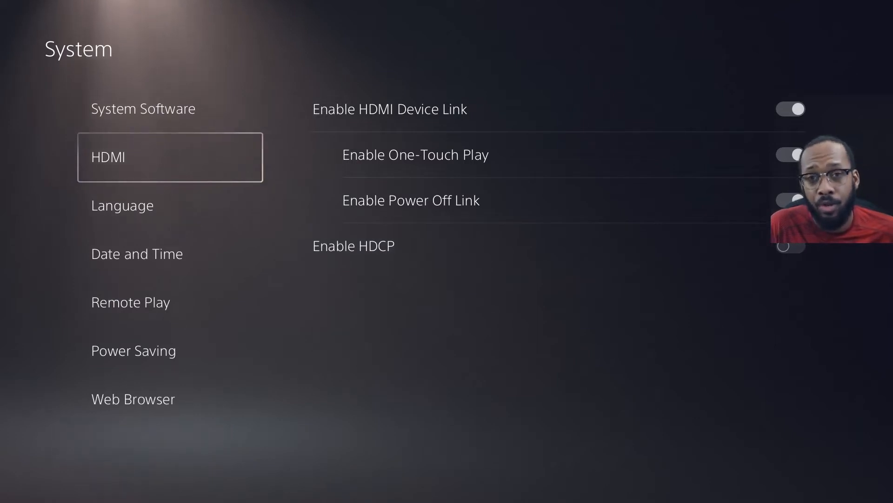
key("Escape")
Step: Open the console's Sound settings and check which input devices are available for the microphone
key("Down")
key("Down")
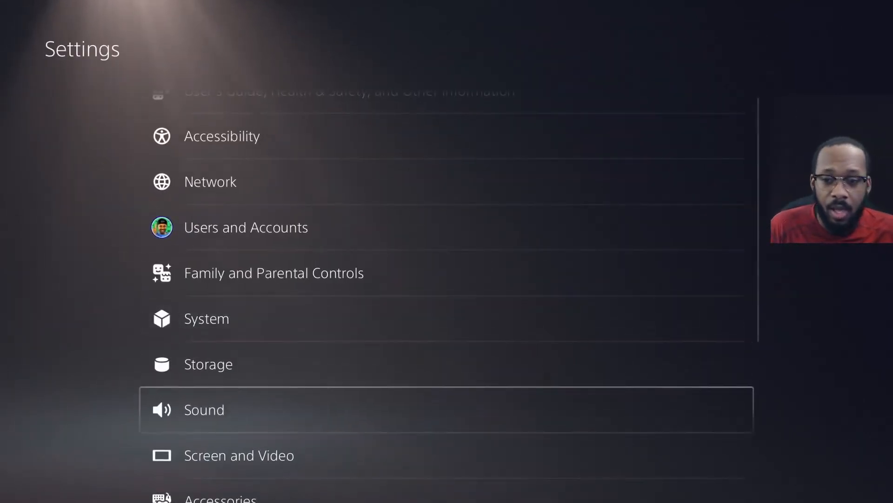
key("Return")
key("Right")
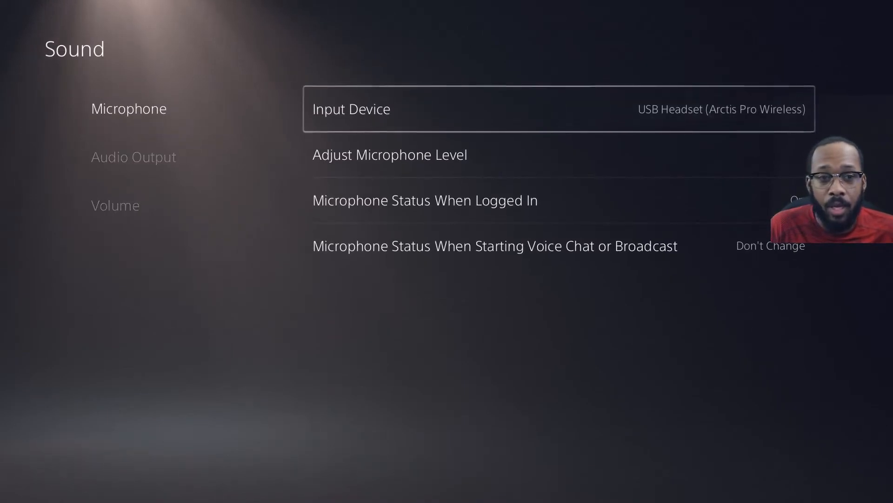
key("Return")
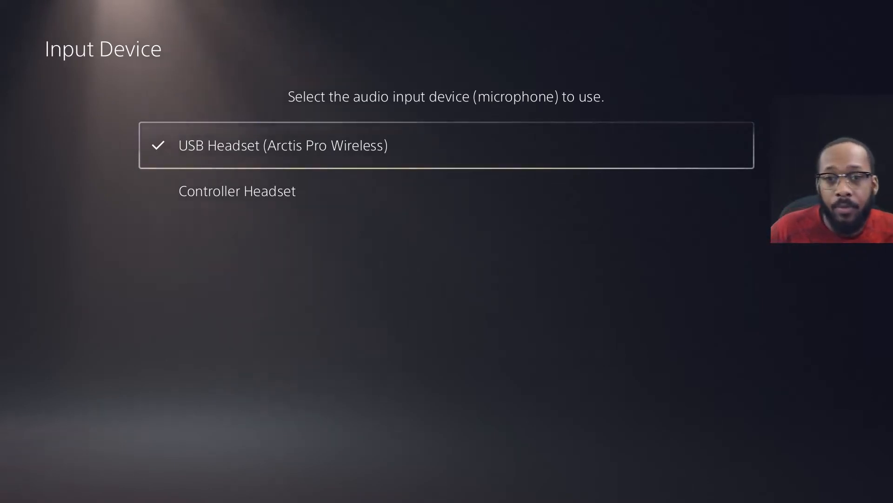
key("Escape")
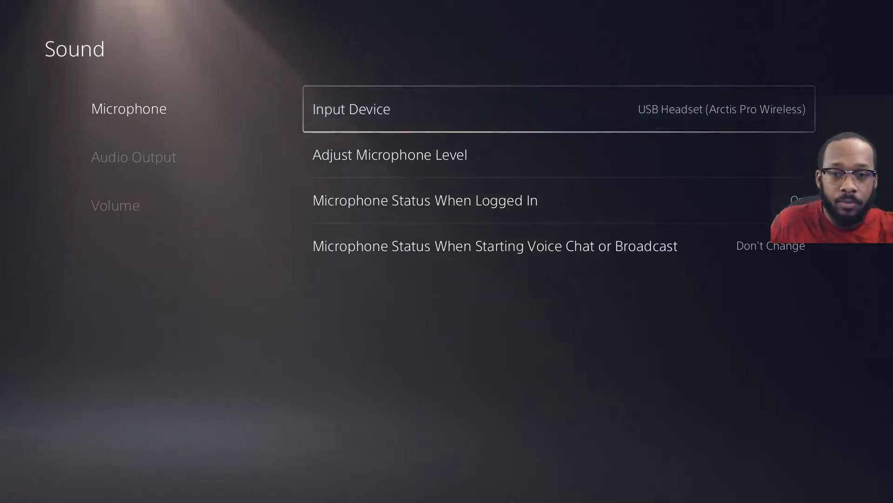
Step: Examine the Adjust Microphone Level screen and the microphone status options for login and for voice chat or broadcast
key("Left")
key("Right")
key("Down")
key("Return")
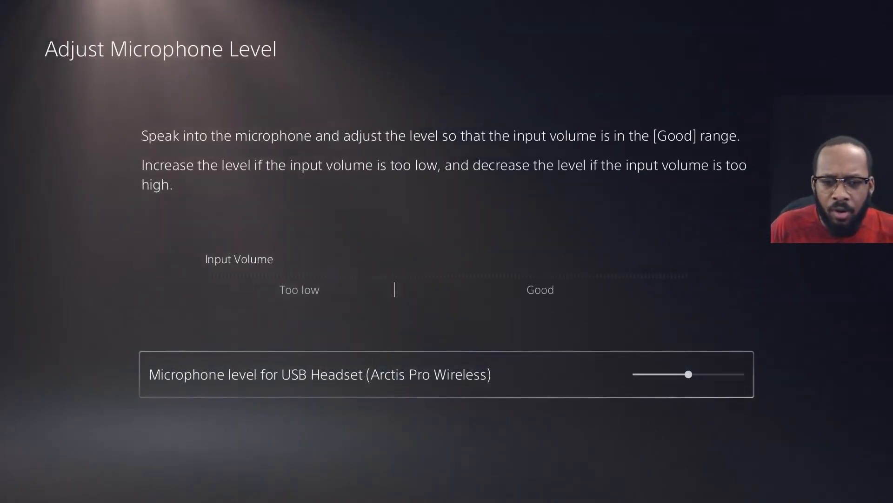
key("Escape")
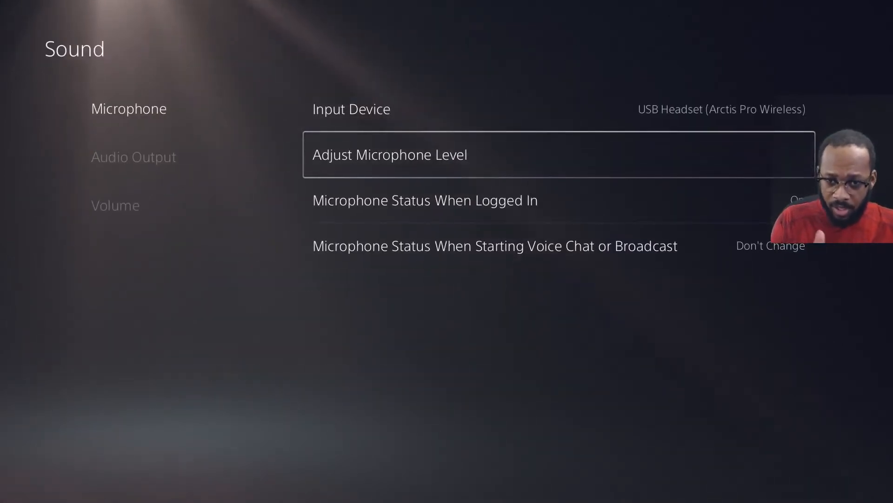
key("Return")
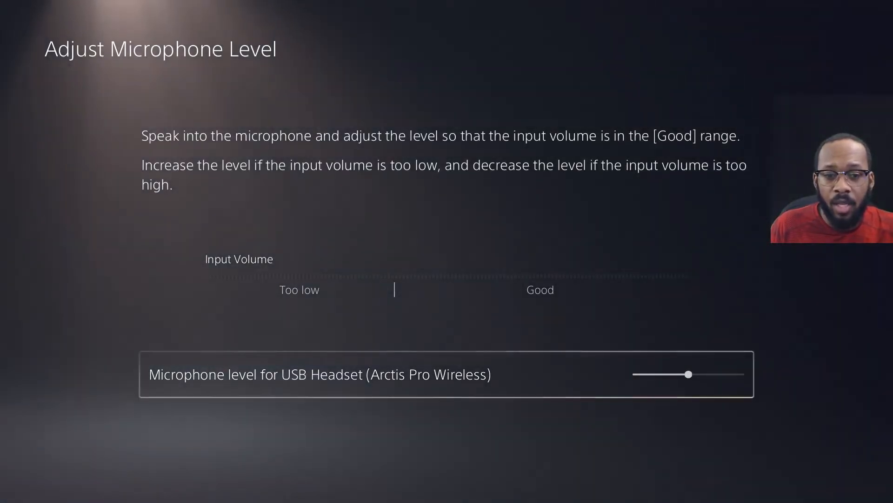
key("Escape")
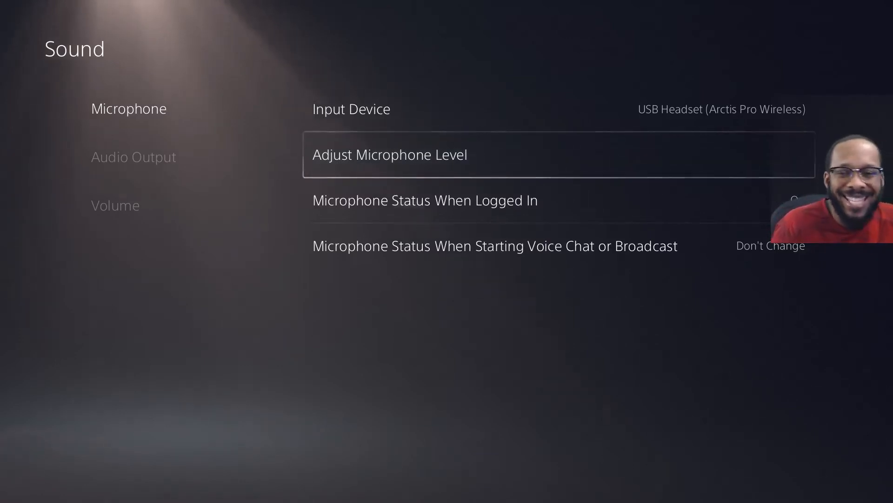
key("Down")
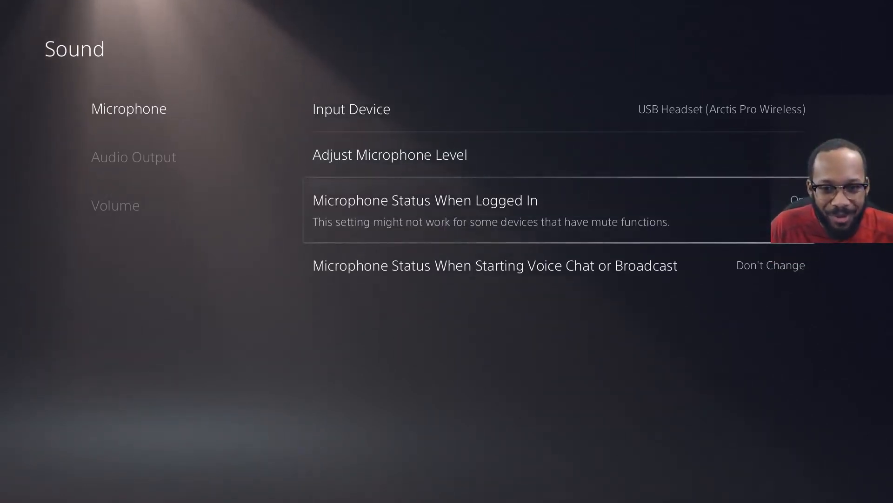
key("Down")
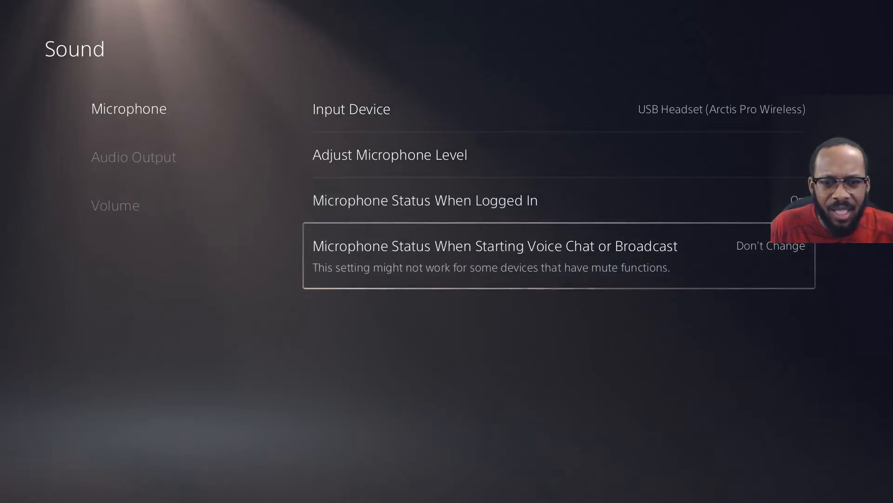
Step: Set the console's audio output device to USB Headset (Arctis Pro Wireless)
key("Left")
key("Down")
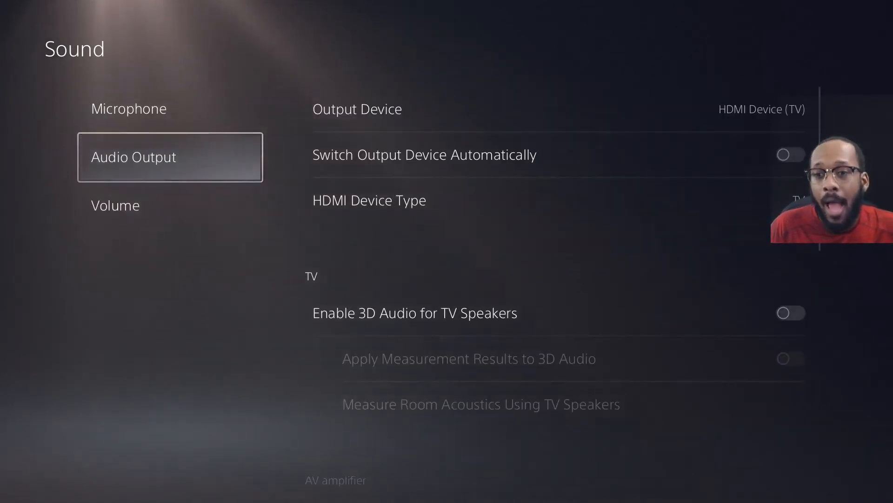
key("Right")
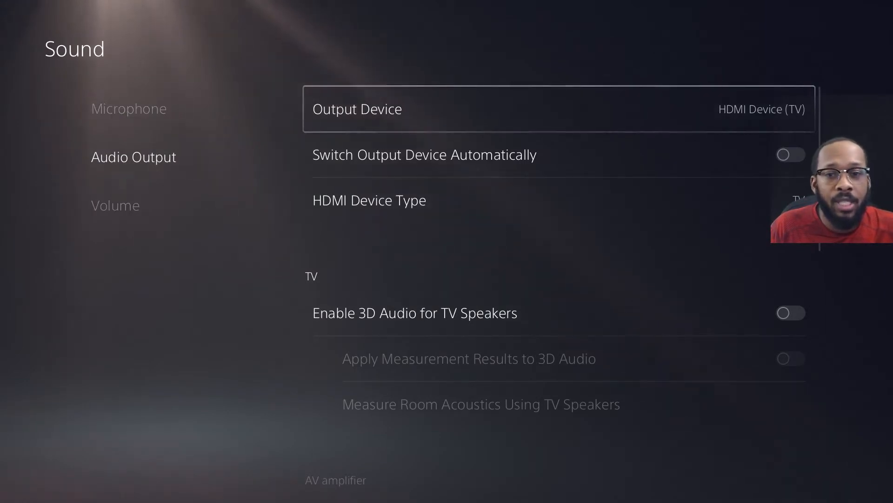
key("Return")
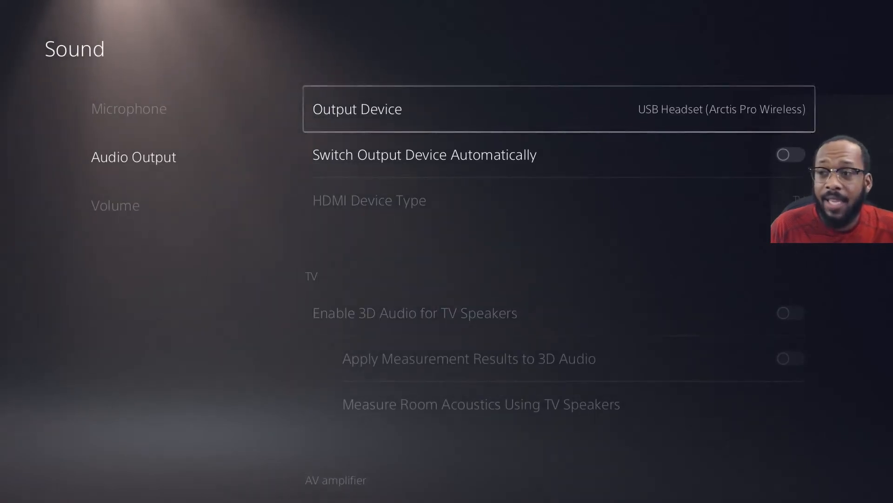
key("Left")
key("Up")
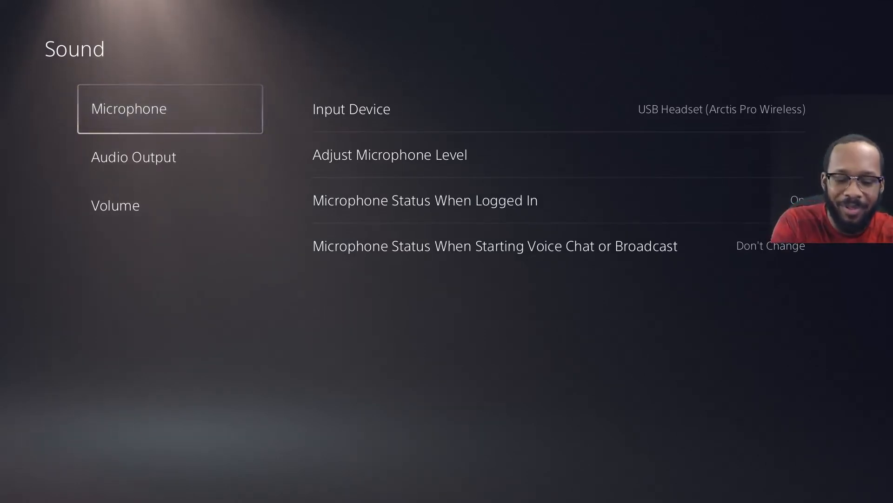
key("Down")
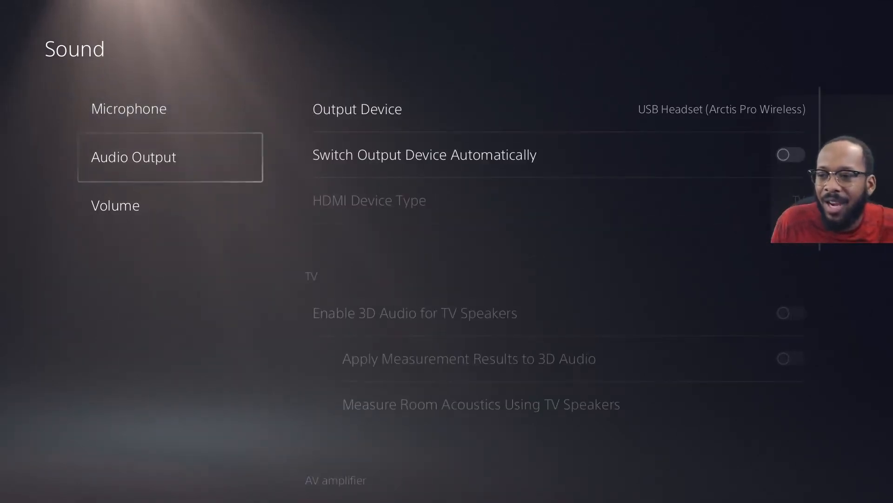
key("Up")
key("Down")
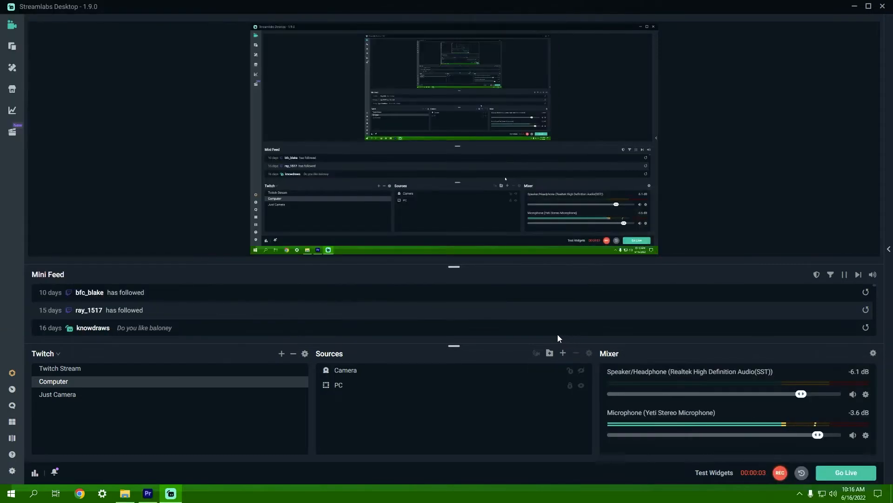
Step: Switch to Streamlabs Desktop and add a new Audio Input Capture source named "PS5 Audio" to the Computer scene
left_click(563, 354)
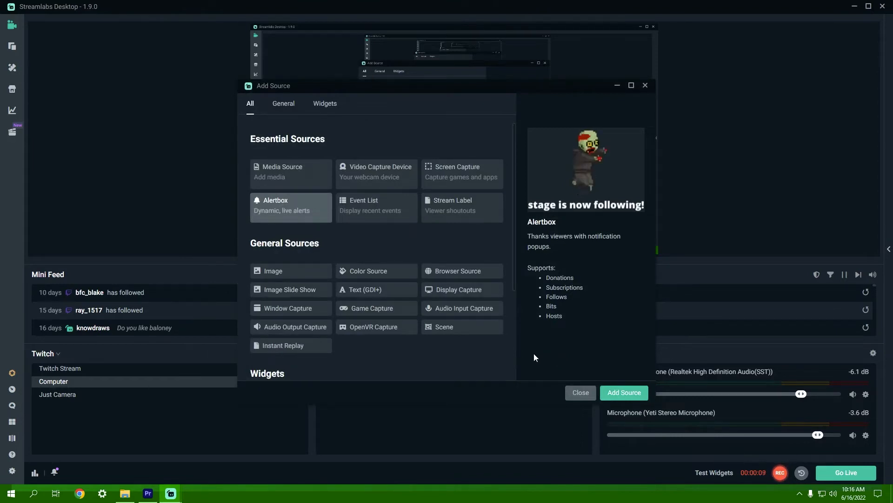
left_click(456, 313)
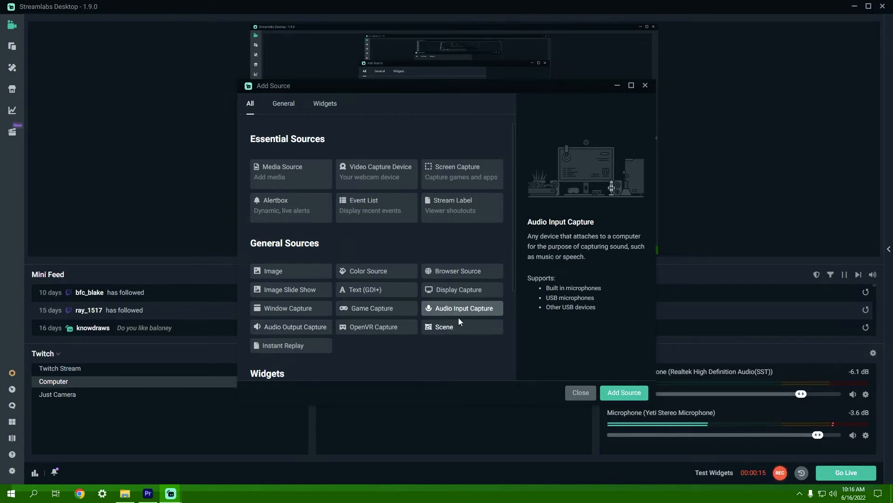
left_click(622, 392)
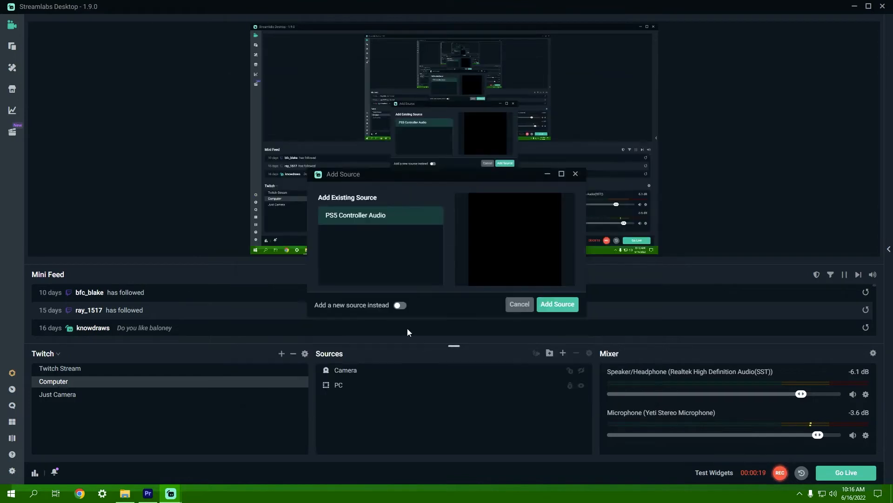
left_click(400, 305)
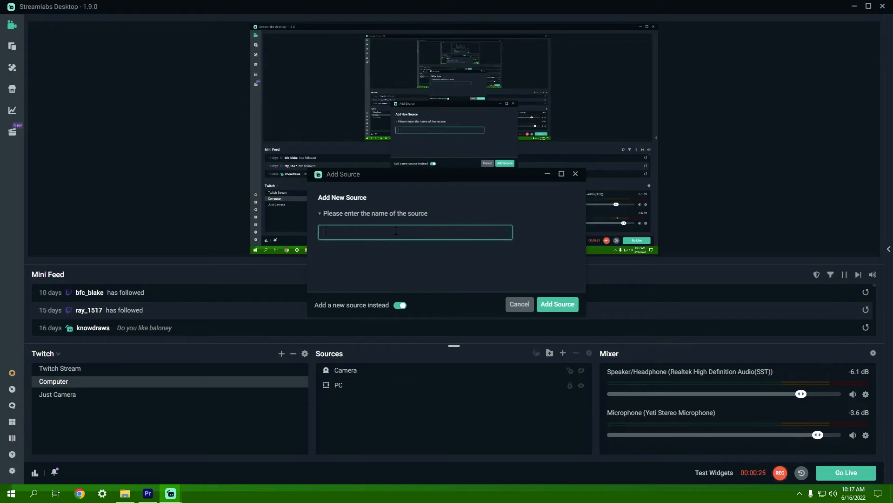
type("PS5 Audio")
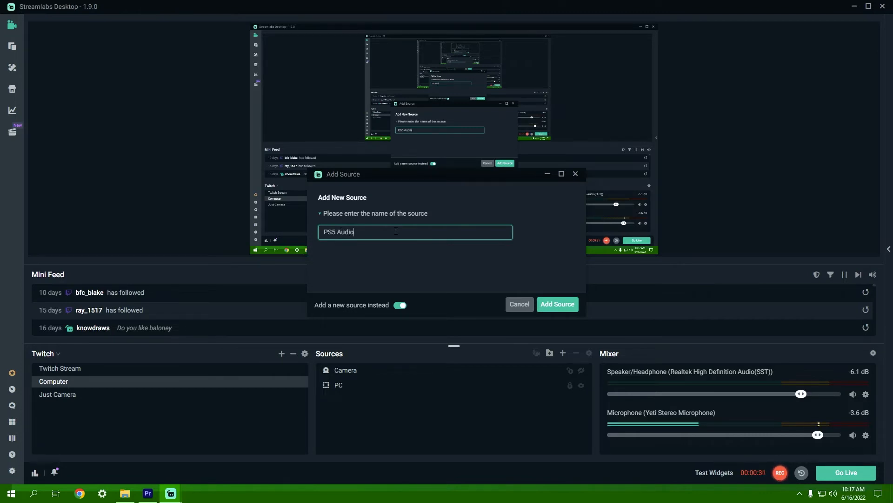
left_click(554, 305)
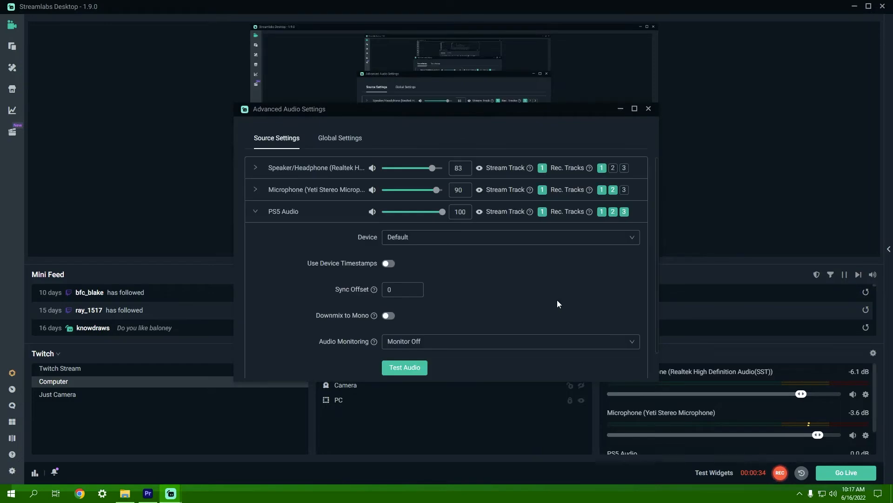
Step: Set the PS5 Audio source's device to Line In (Realtek(R) Audio) and close the advanced audio settings
left_click(440, 243)
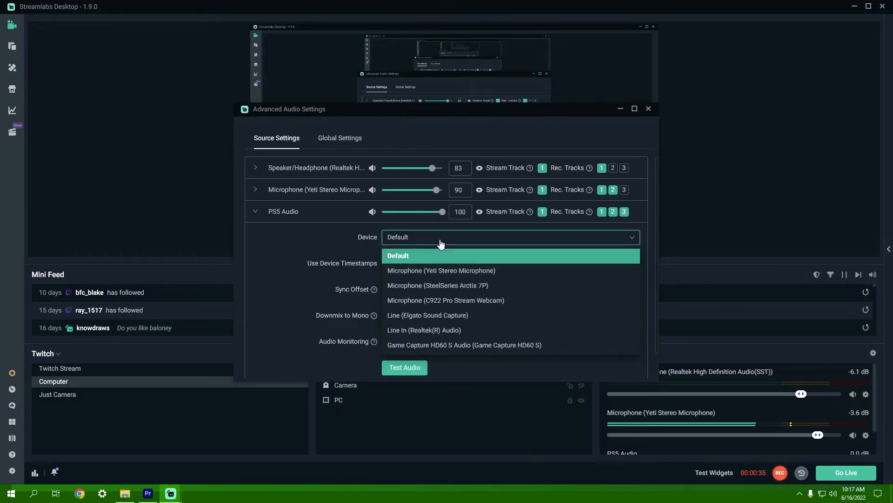
left_click(415, 331)
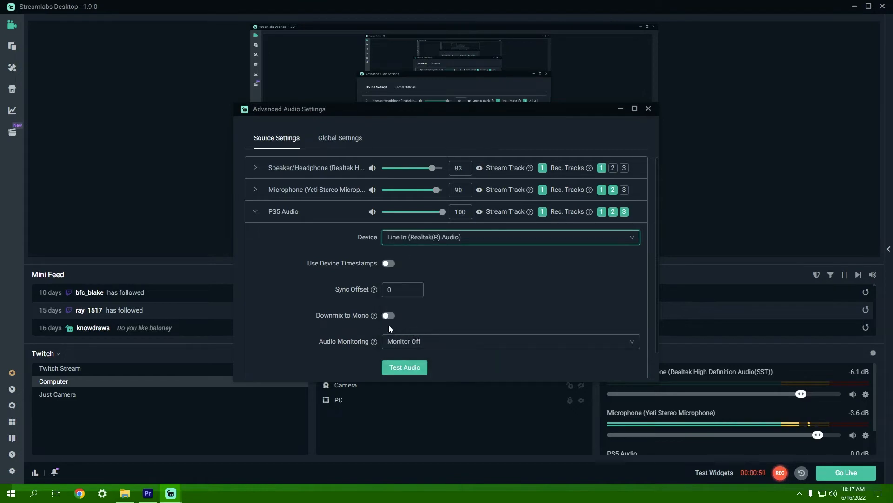
scroll(334, 287, "down", 1)
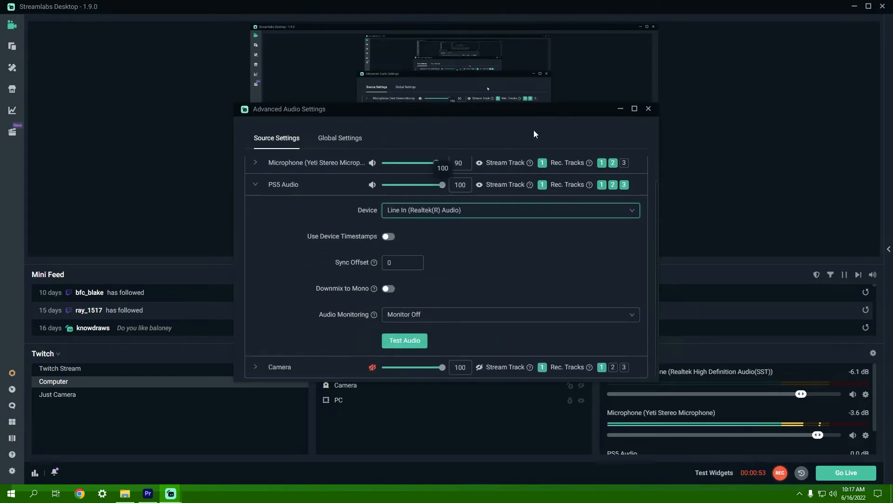
left_click(648, 109)
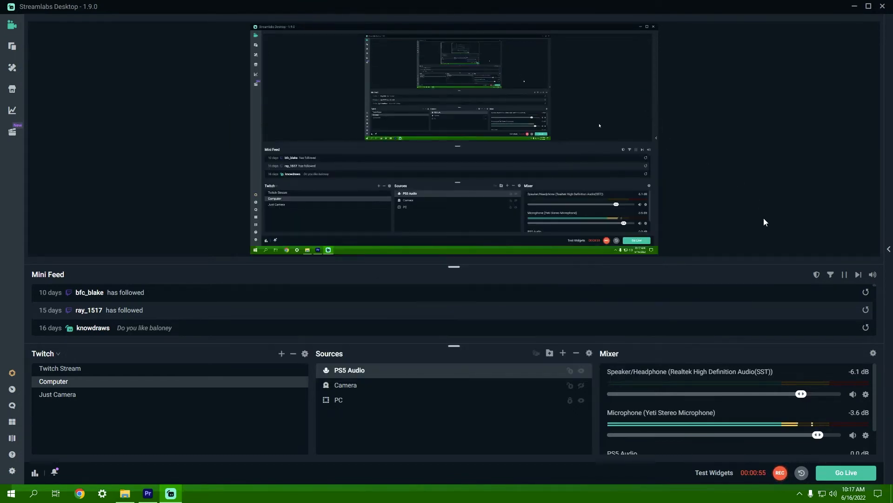
Step: Try to add a new Video Capture Device source to the Computer scene under its default name
scroll(732, 423, "down", 1)
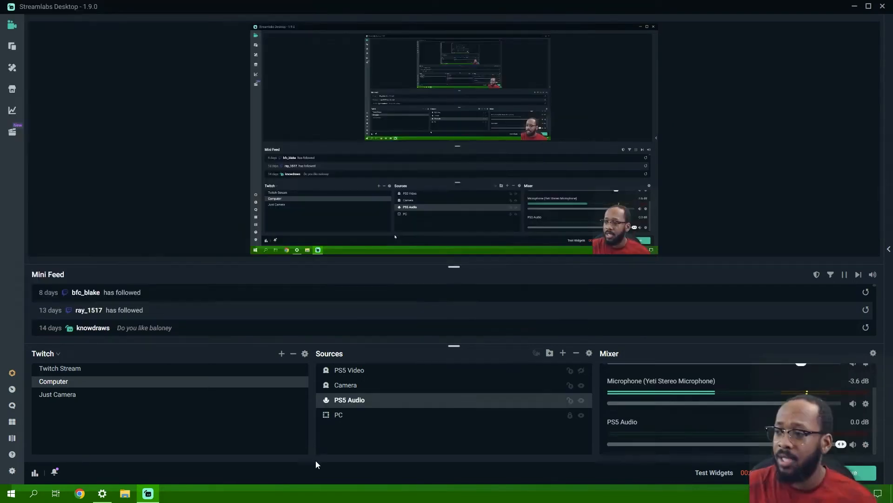
left_click(347, 390)
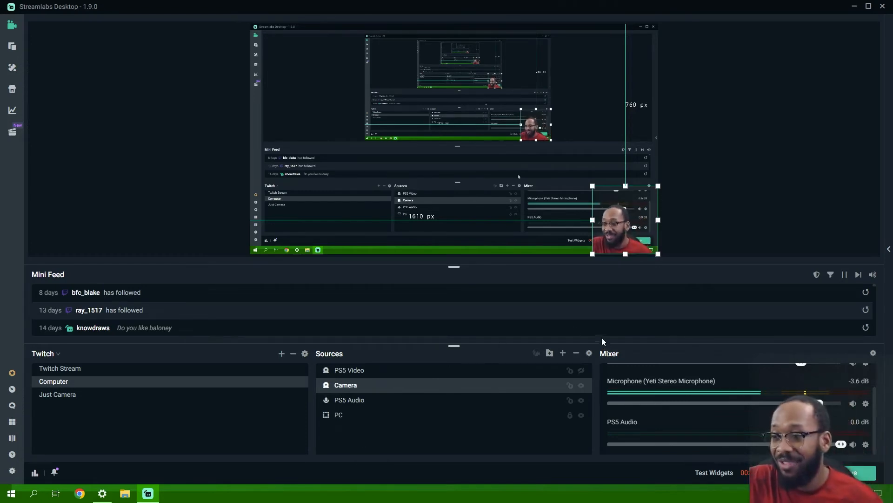
left_click(563, 352)
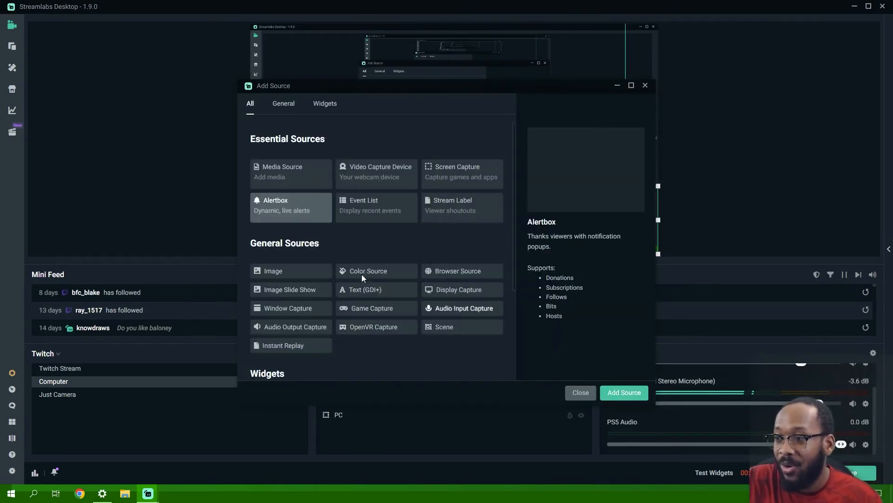
left_click(372, 176)
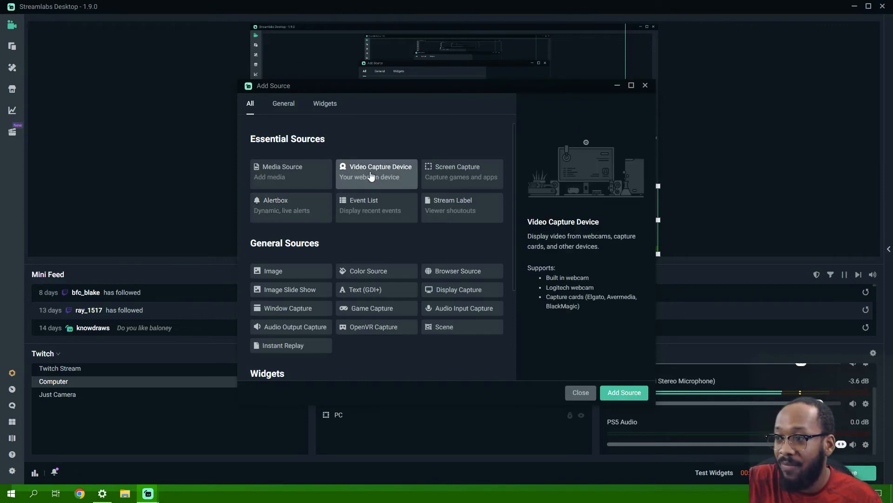
left_click(614, 397)
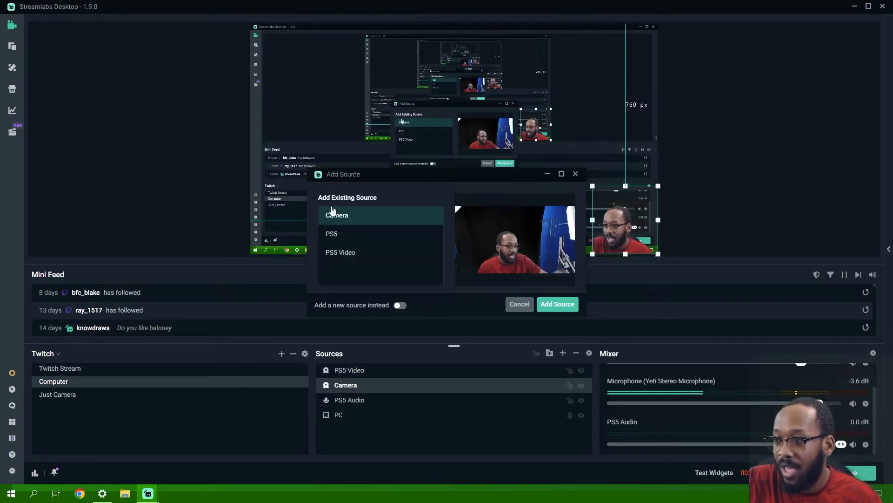
left_click(399, 305)
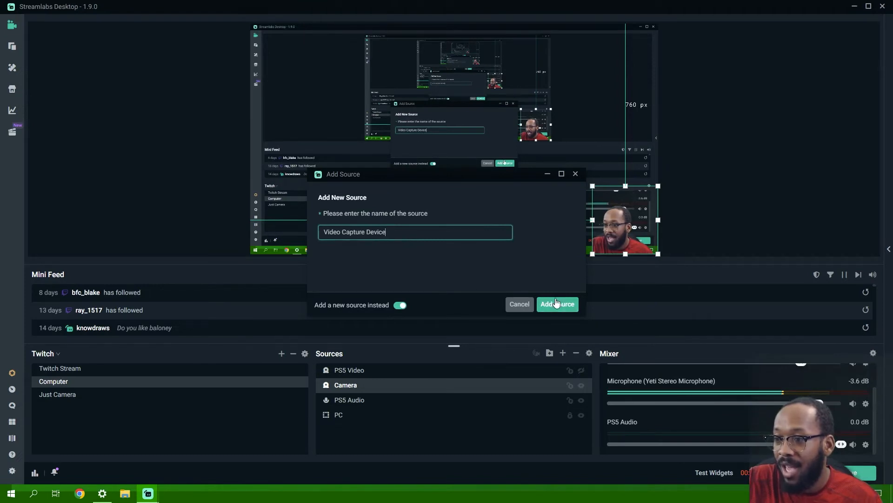
left_click(555, 307)
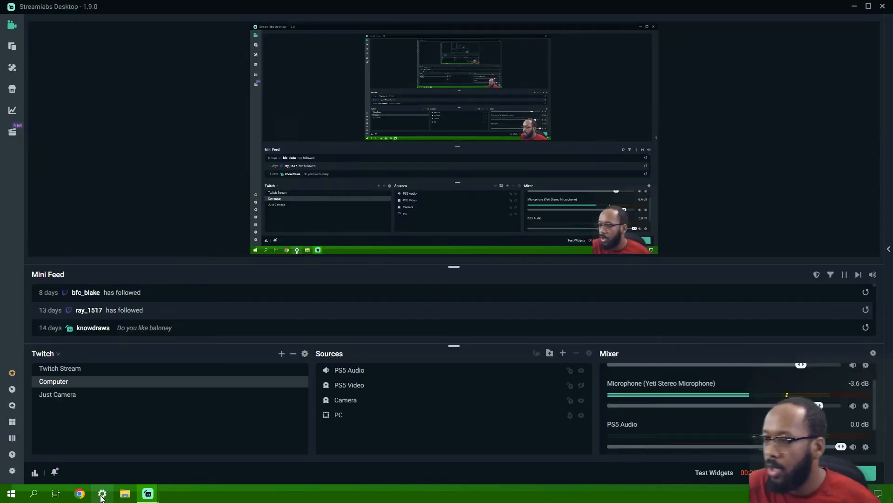
Step: Switch to Windows Settings and open the system's Sound settings
left_click(102, 496)
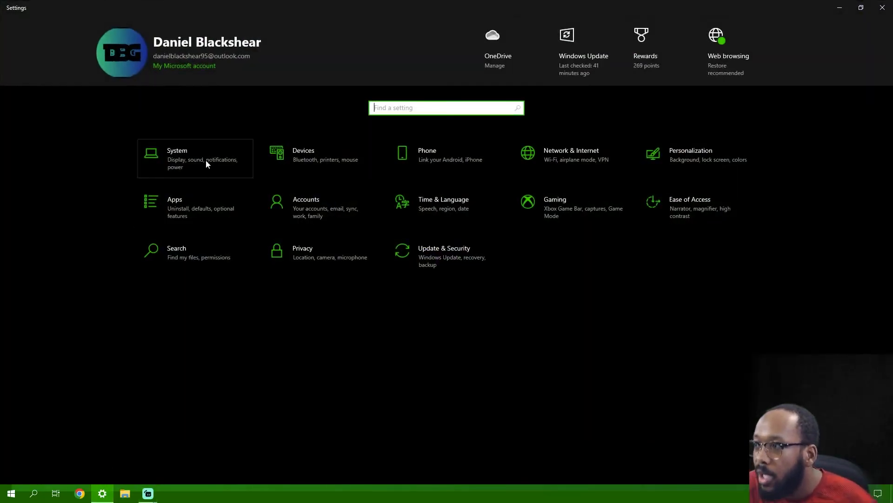
left_click(11, 493)
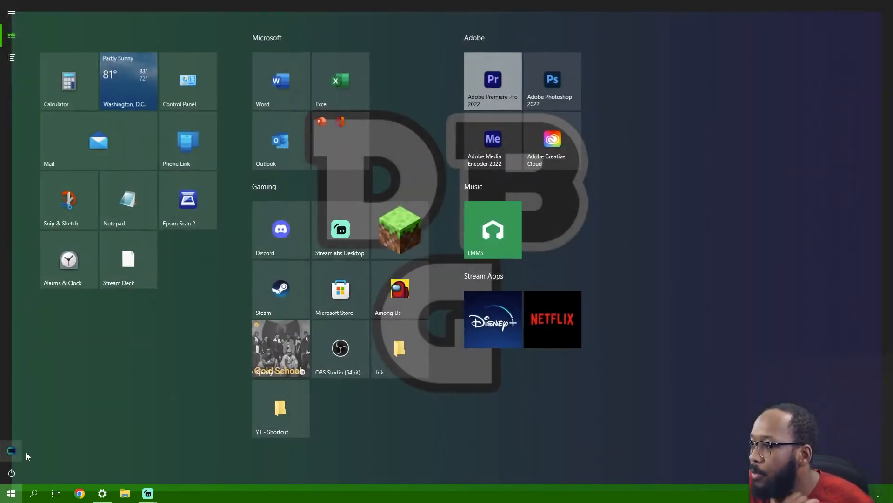
mouse_move(4, 241)
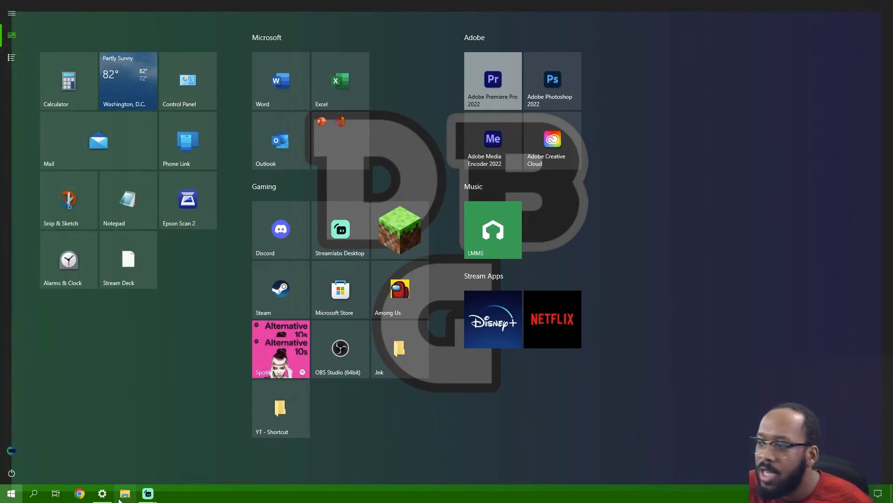
left_click(103, 493)
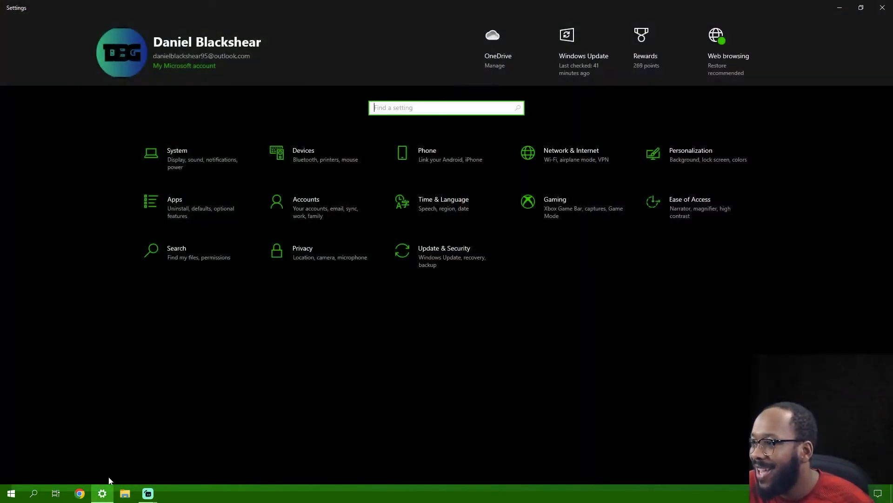
left_click(197, 164)
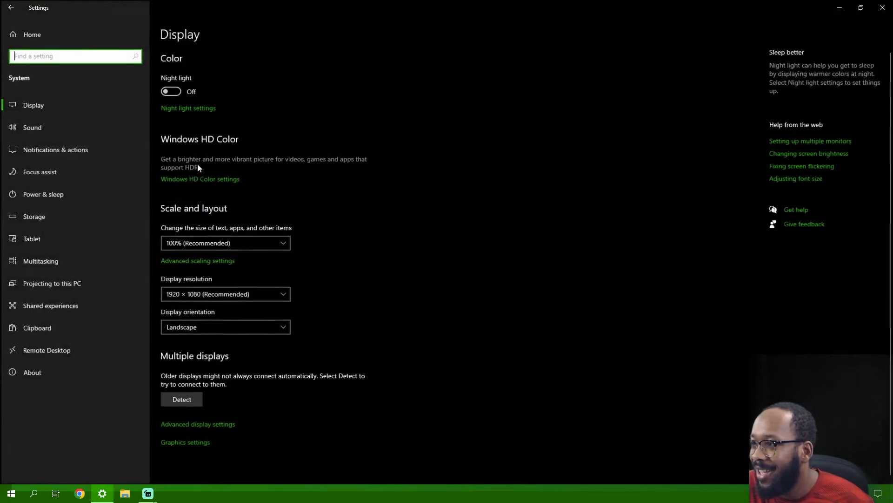
left_click(47, 132)
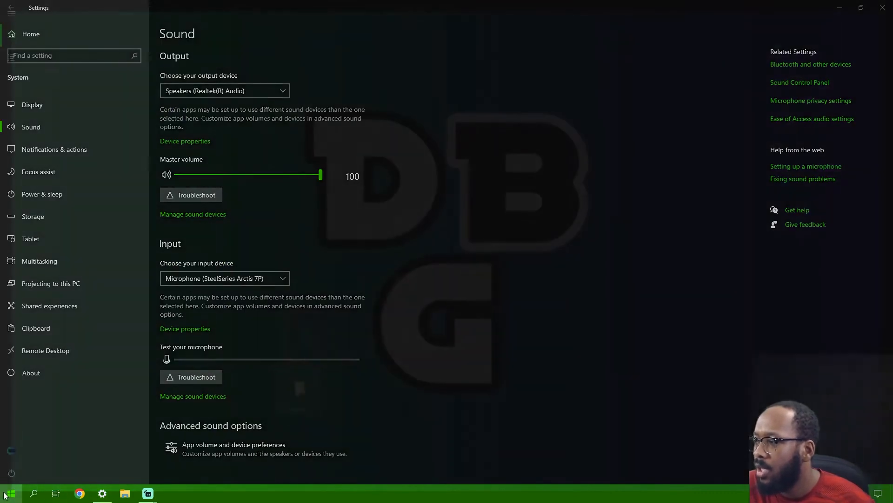
Step: Find the Sound settings through a Windows search and set the input device to Microphone (Yeti Stereo Microphone)
left_click(8, 496)
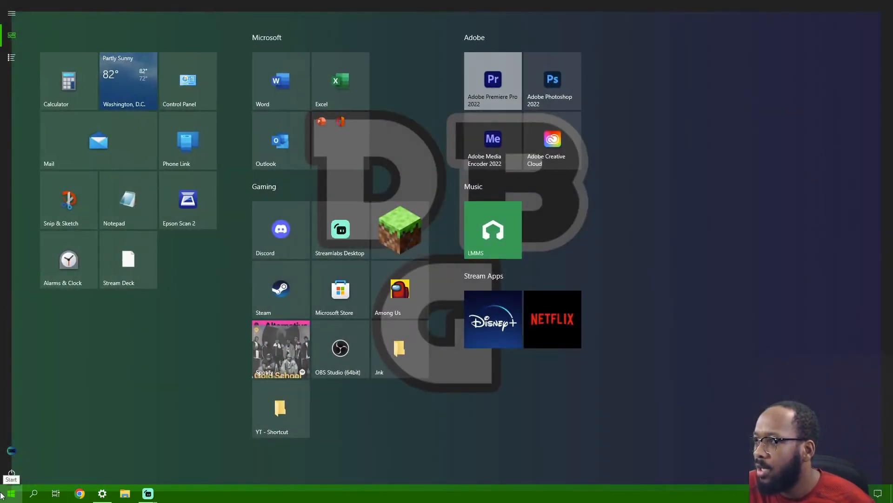
left_click(33, 495)
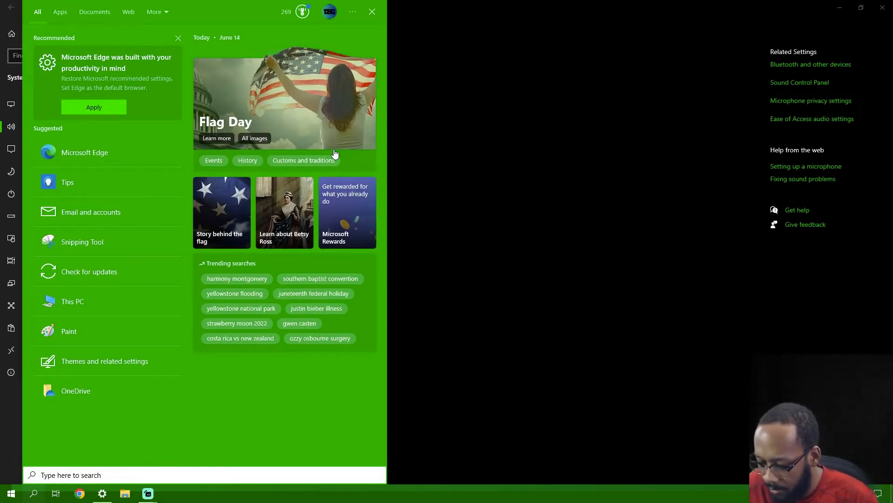
type("soun")
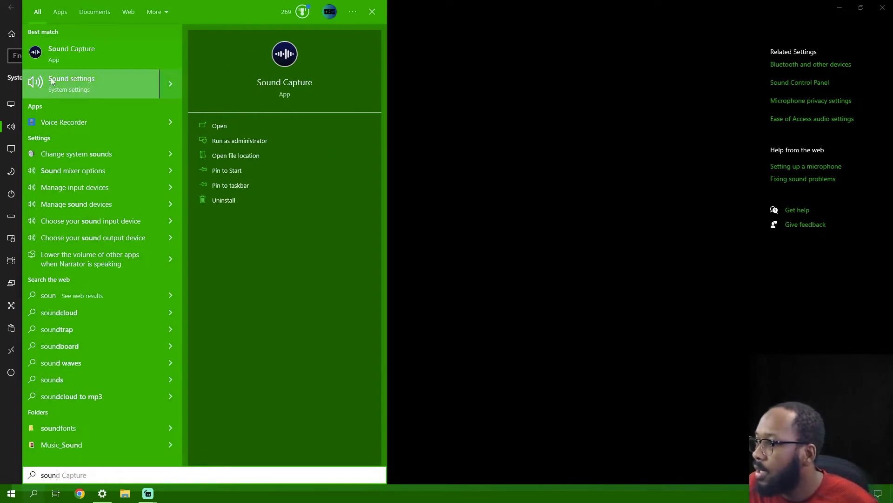
left_click(74, 82)
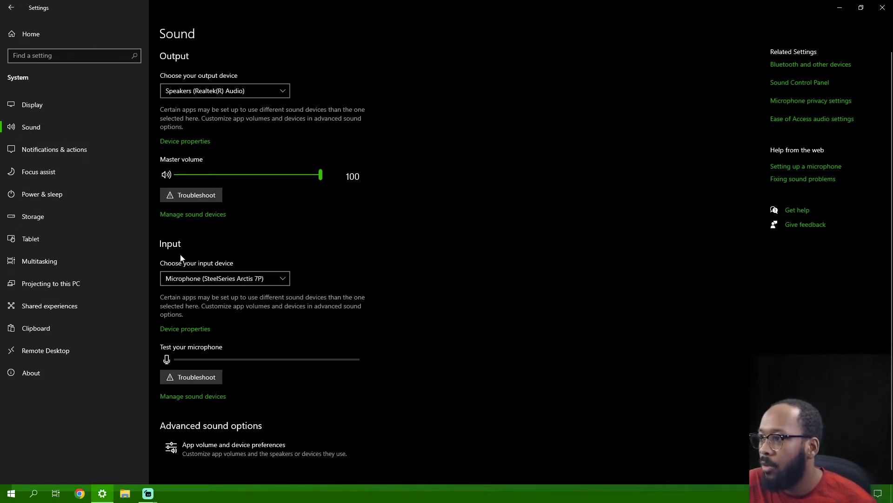
left_click(189, 275)
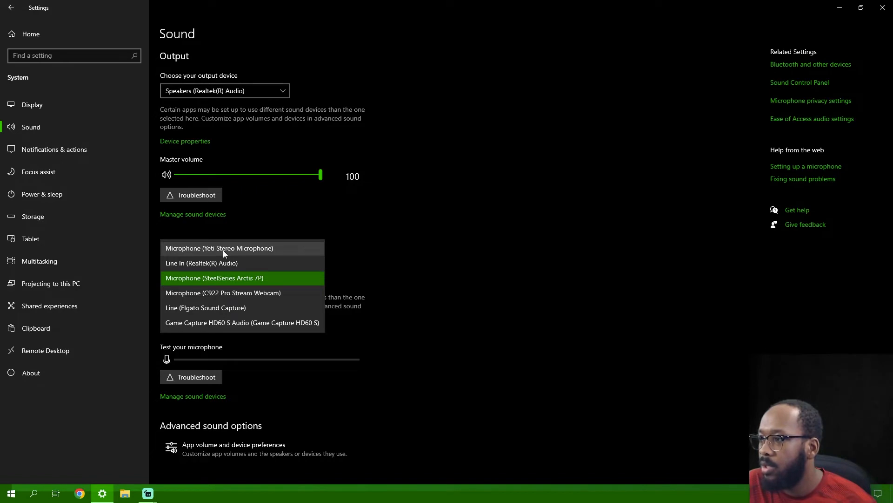
left_click(222, 250)
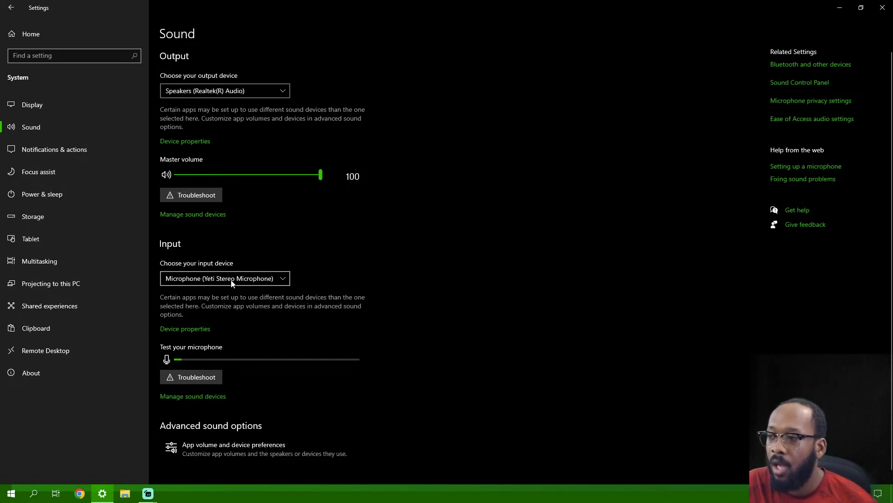
Step: Examine the Yeti microphone's additional device properties, including its listen, levels and default sample rate options, and close Windows Settings without changes
left_click(195, 328)
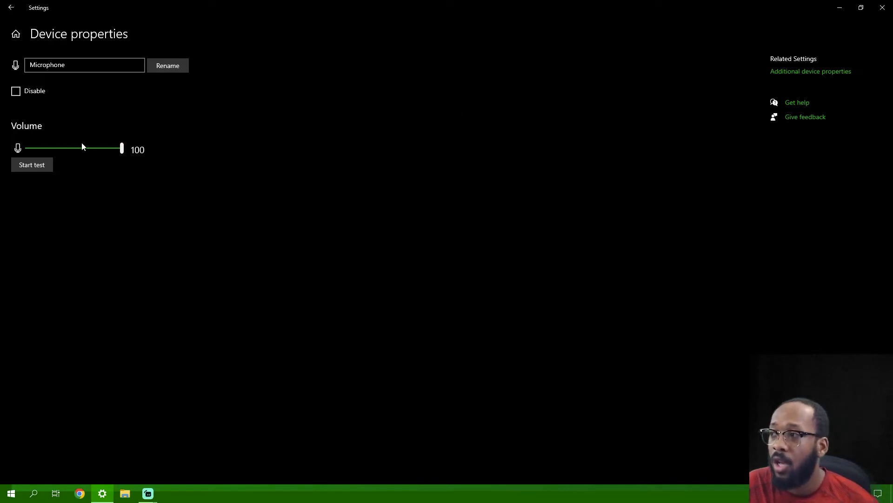
left_click(824, 77)
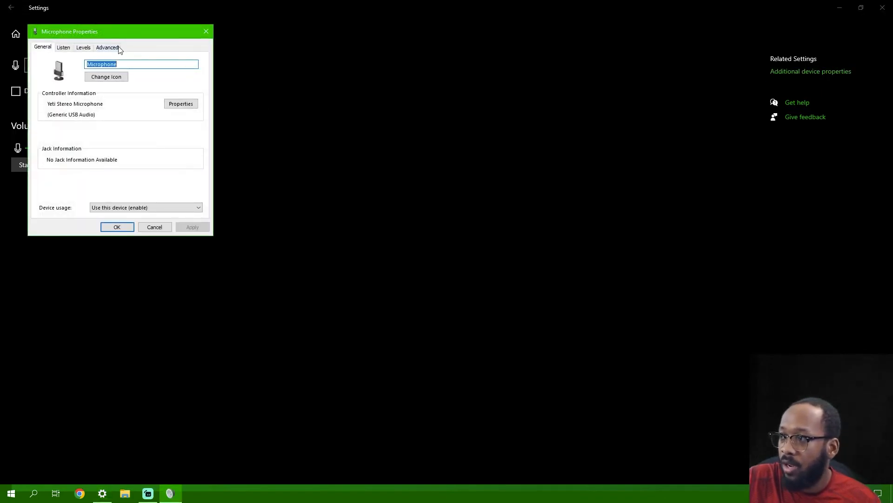
left_click_drag(121, 34, 431, 113)
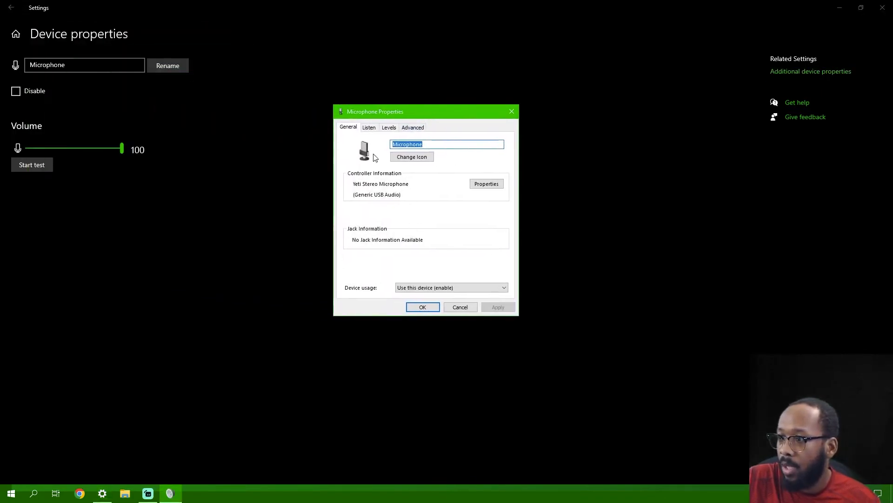
left_click(368, 130)
left_click(387, 130)
left_click(421, 130)
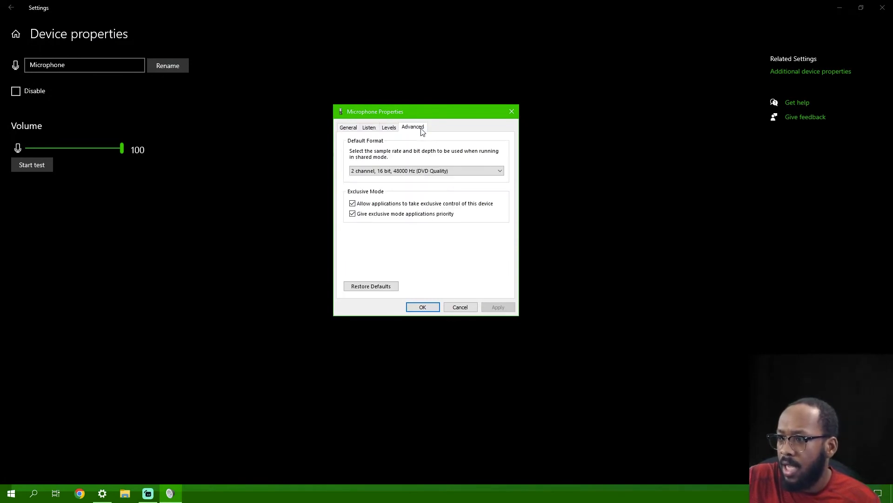
left_click(400, 171)
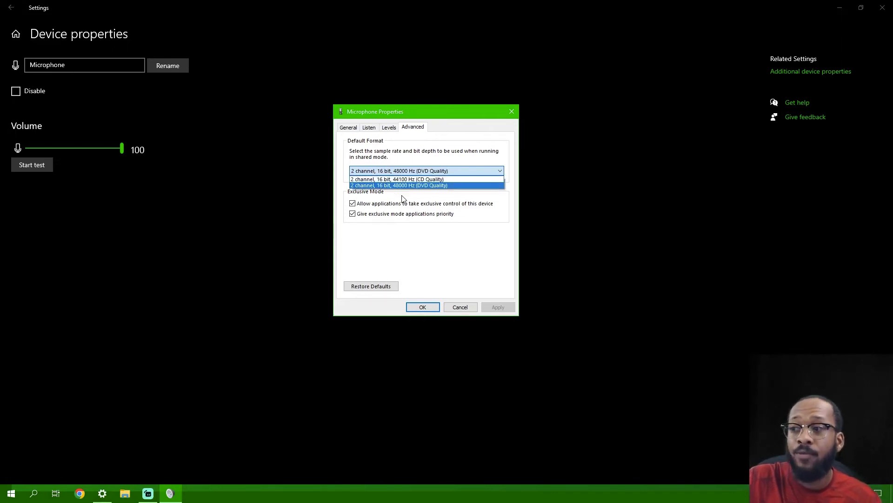
left_click(467, 310)
left_click(465, 307)
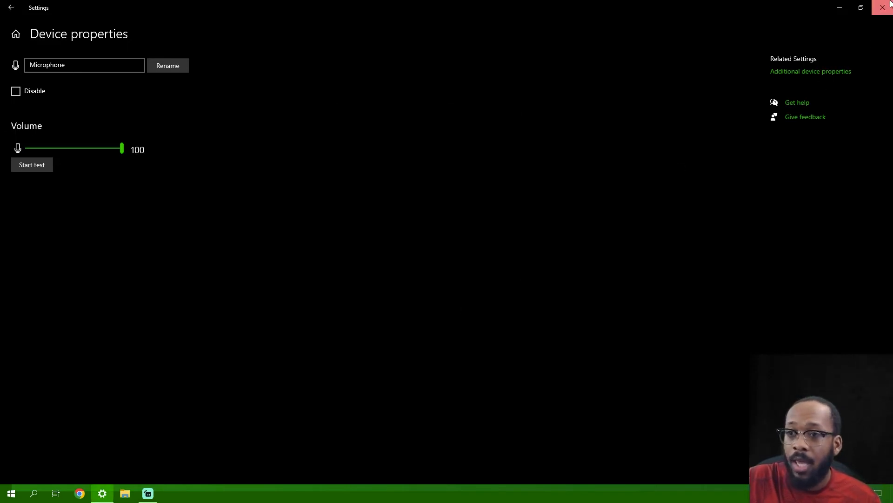
left_click(890, 3)
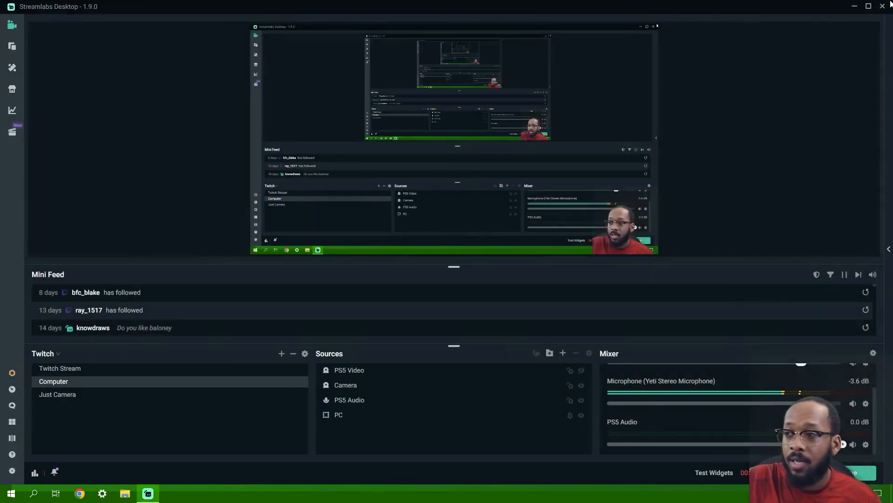
Step: Check the sample rate option in Streamlabs Desktop's audio settings against the microphone's default format
left_click(12, 470)
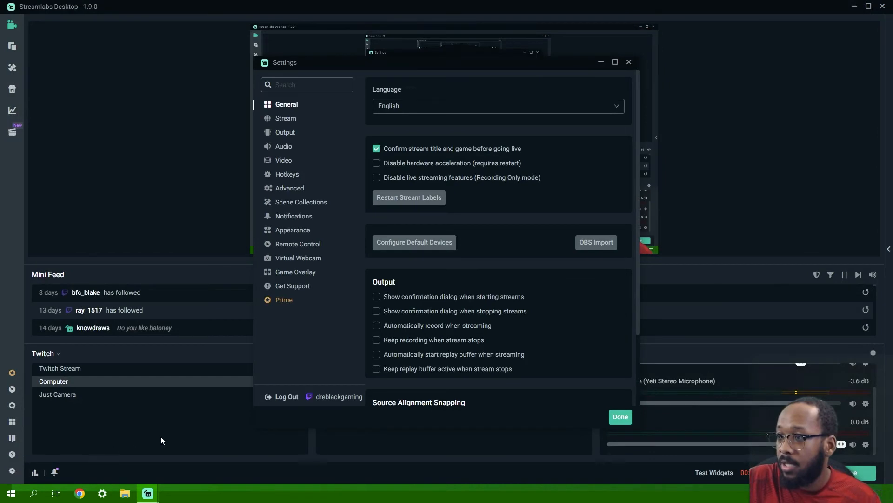
left_click(284, 147)
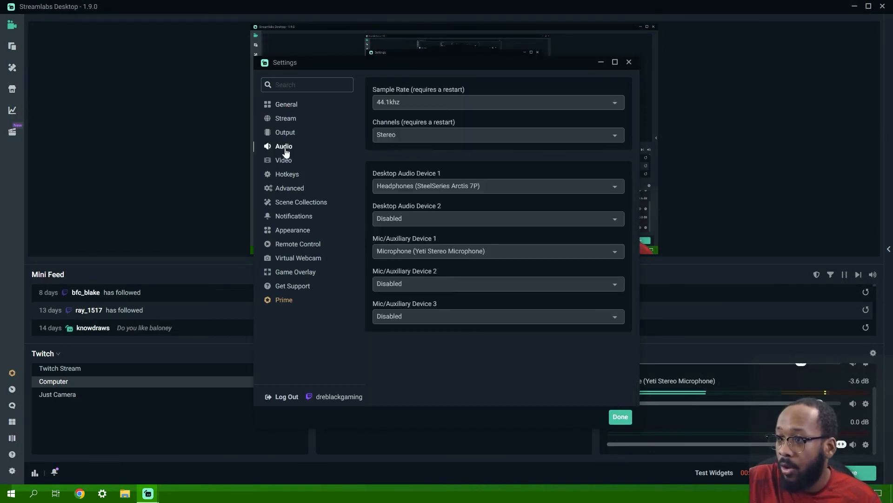
left_click(408, 103)
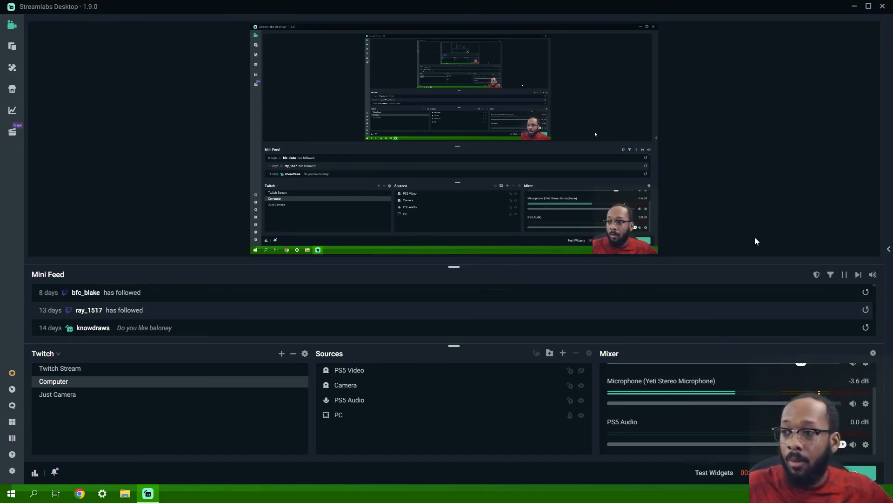
Step: Switch to the Twitch Stream scene and review the console's microphone input device and audio output device
left_click(78, 371)
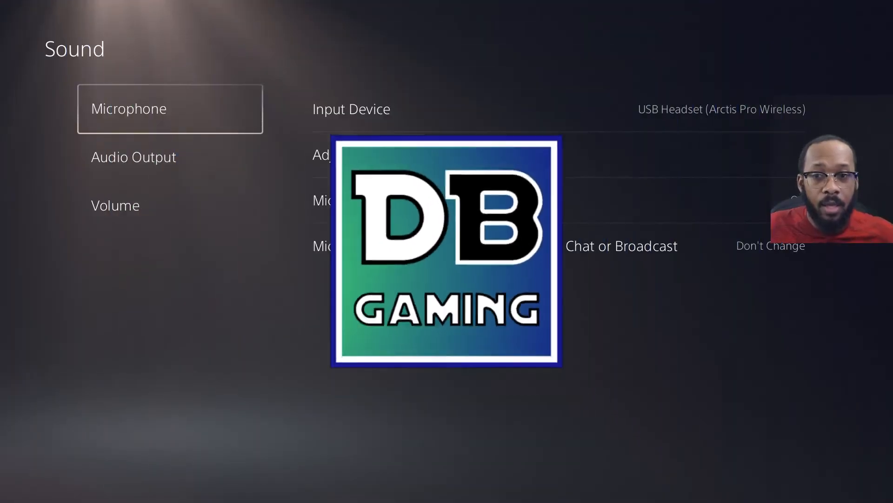
key("Right")
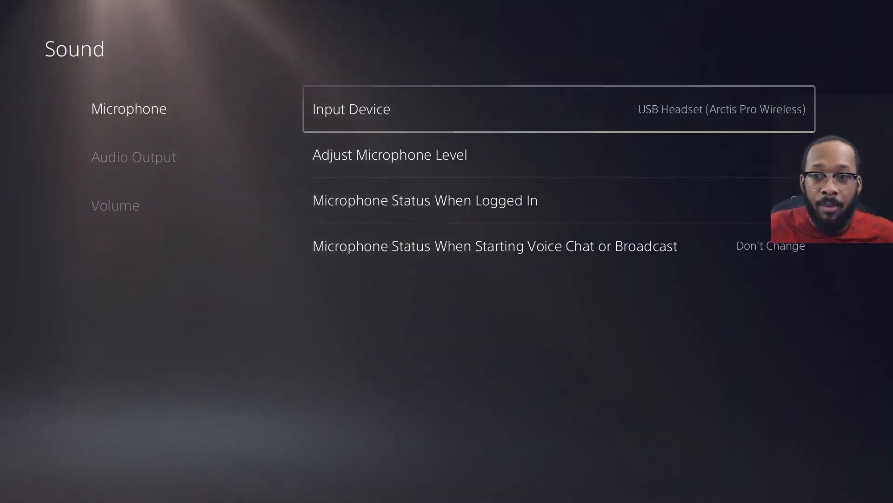
key("Left")
key("Down")
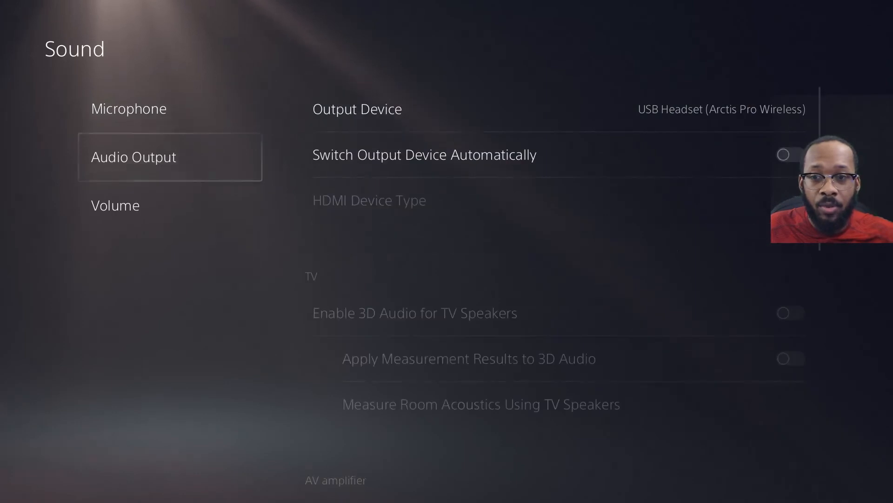
key("Right")
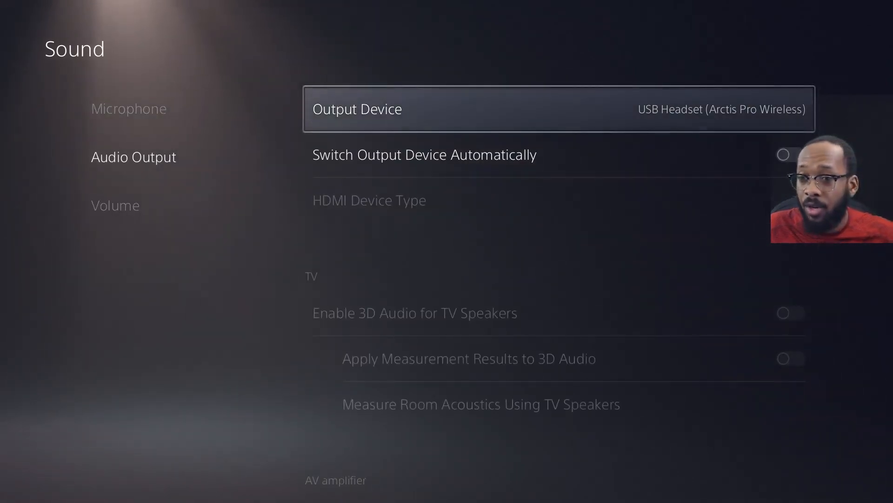
key("Left")
Step: Check the Enable HDCP option in the console's system HDMI settings and return to the home screen
key("Escape")
key("Up")
key("Up")
key("Return")
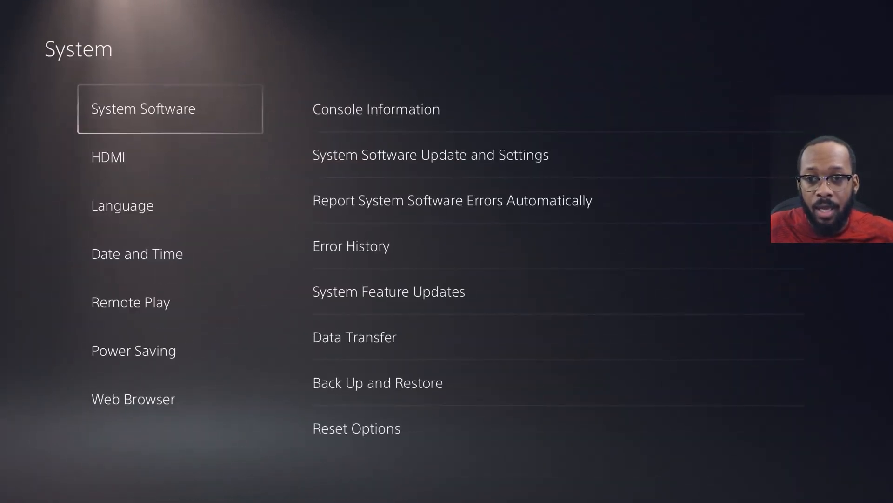
key("Down")
key("Right")
key("Down")
key("Down")
key("Down")
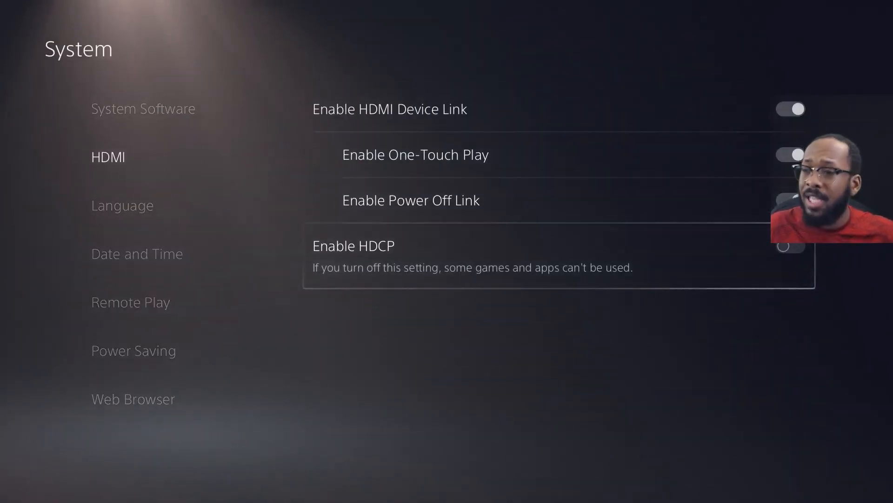
key("Escape")
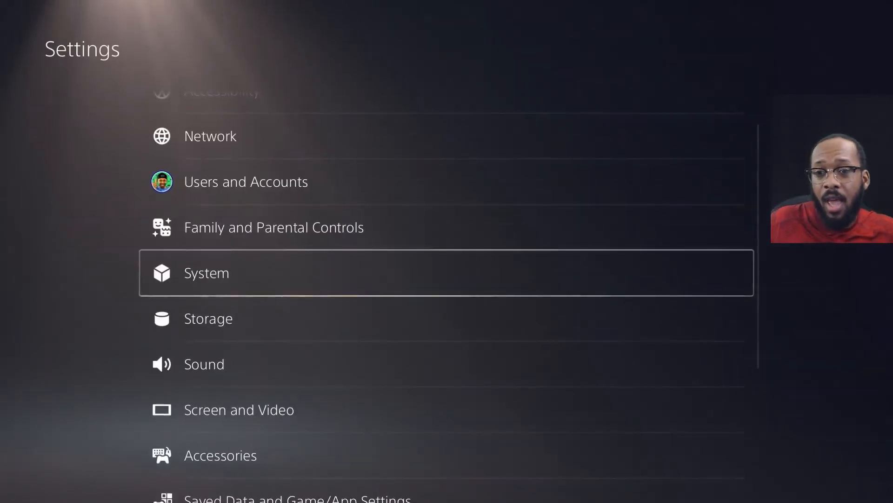
key("Escape")
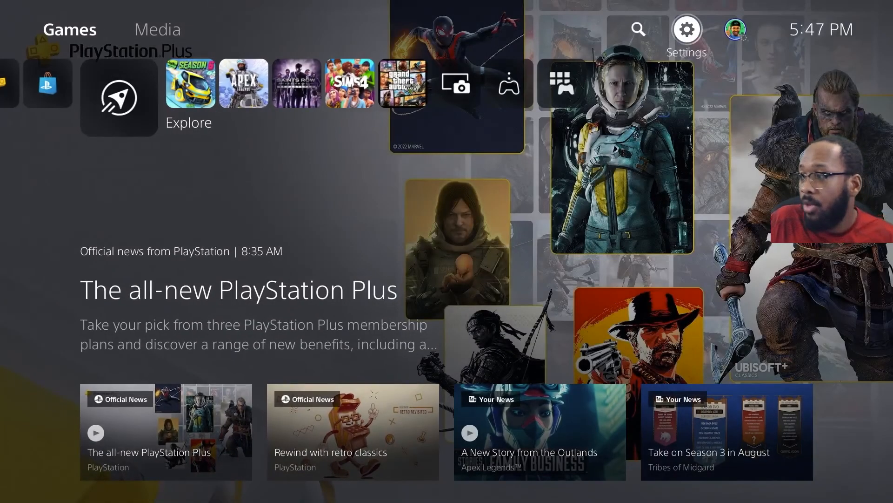